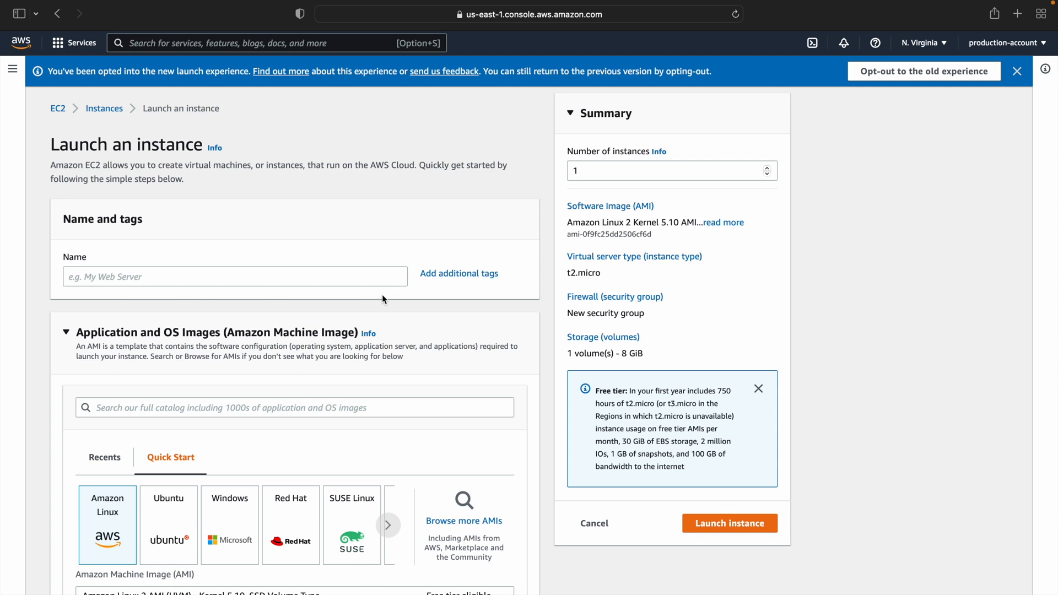
Step: Name the instance web_server and choose the prod-account key pair for login
left_click(277, 270)
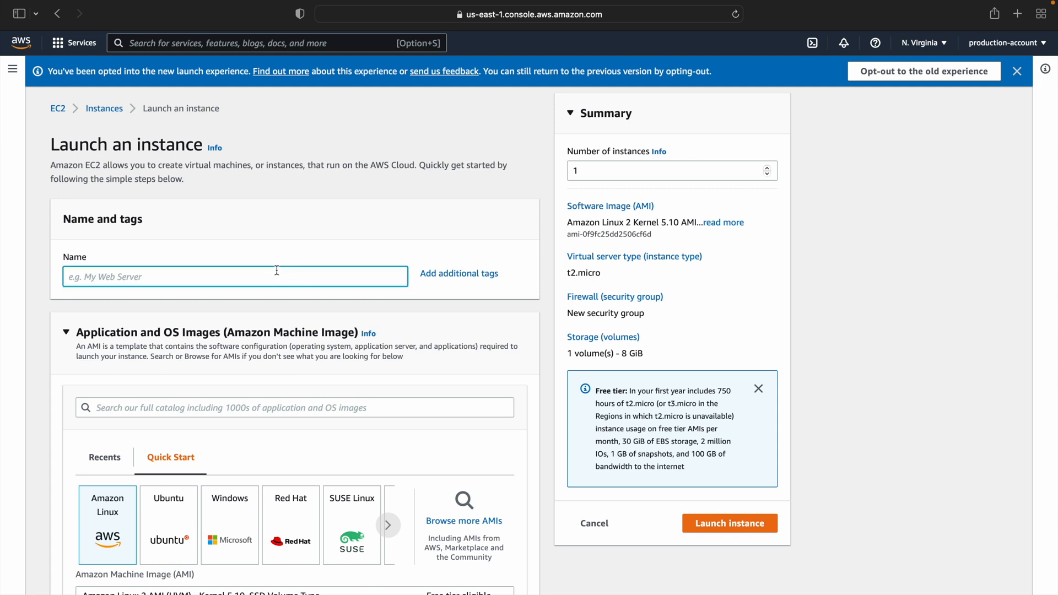
type("web_server")
scroll(650, 185, "down", 6)
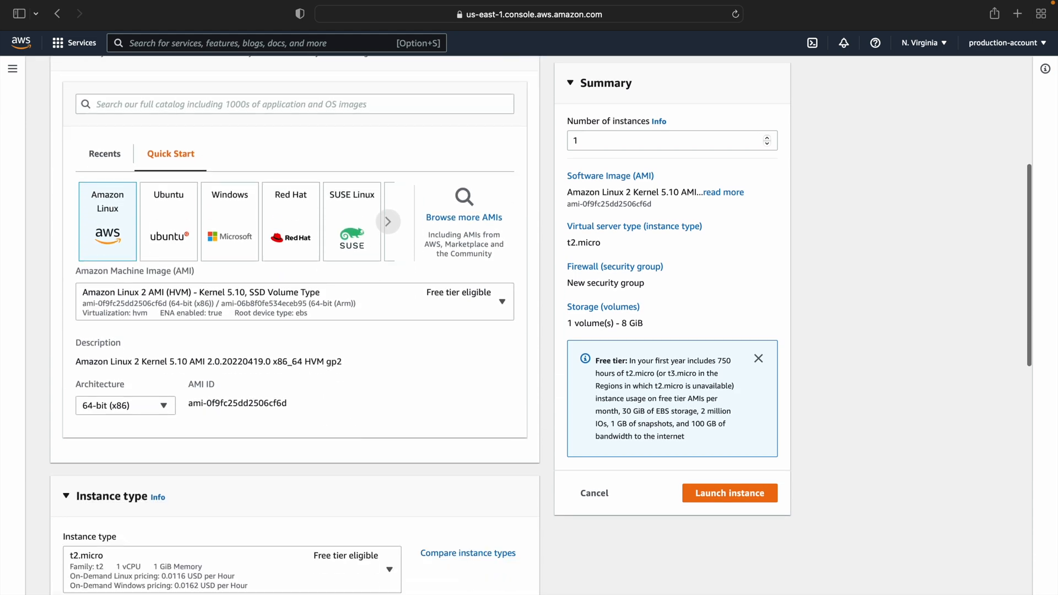
scroll(121, 589, "down", 5)
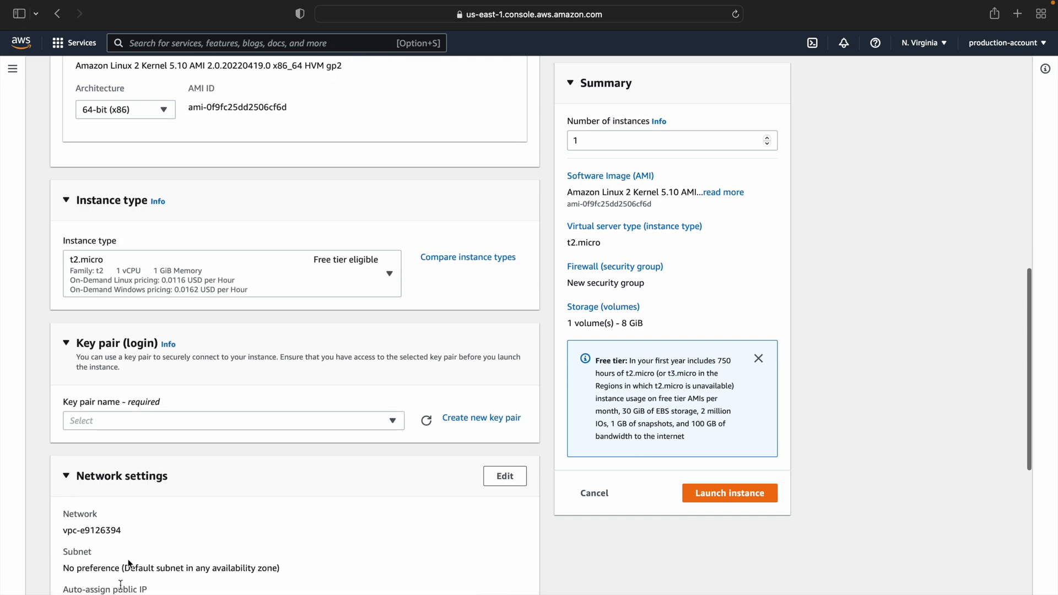
left_click(225, 420)
left_click(176, 483)
Step: Edit the network settings to place the instance in subnet-926396de in availability zone us-east-1a
scroll(449, 231, "down", 6)
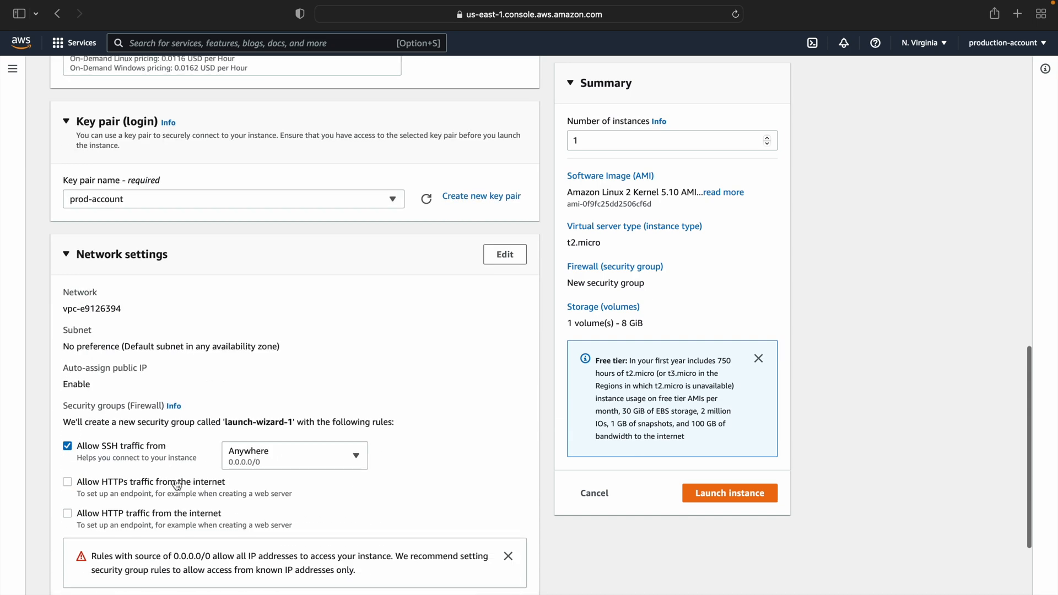
left_click(502, 163)
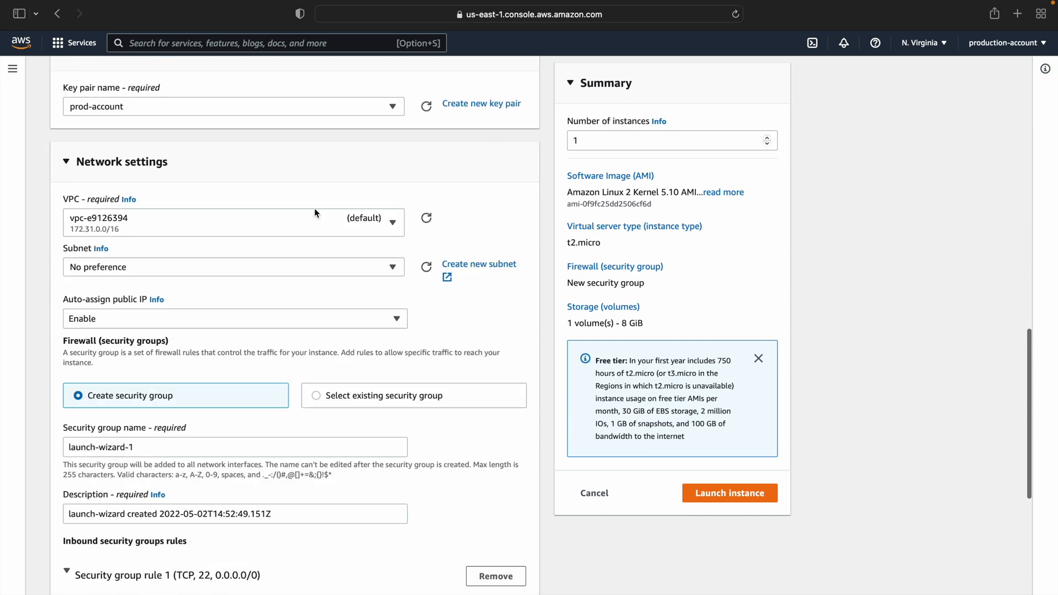
left_click(203, 273)
left_click(237, 528)
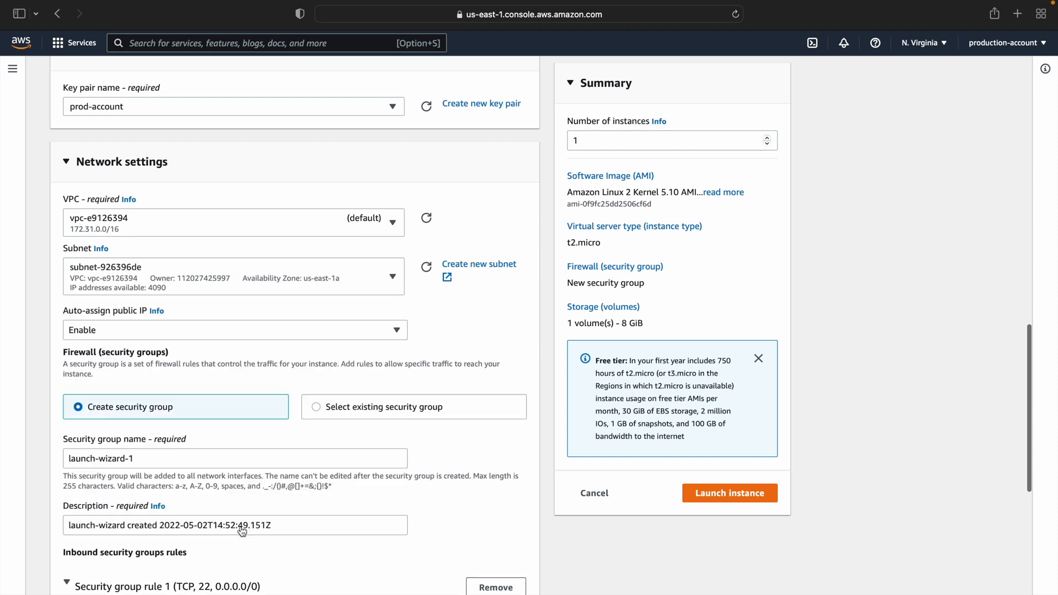
Step: Assign the existing security group named default as the instance's firewall
left_click(335, 407)
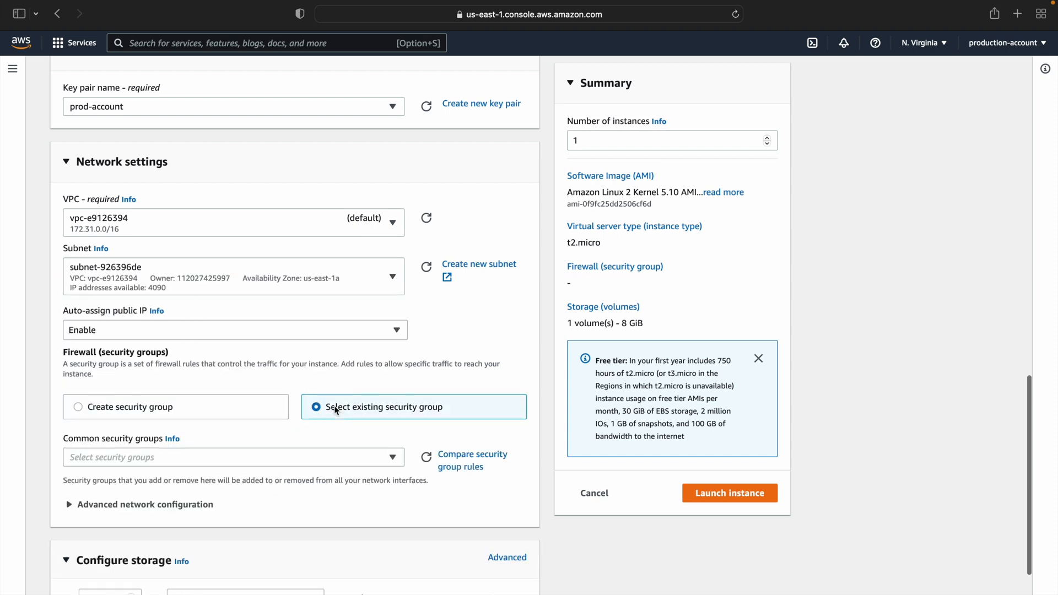
left_click(229, 456)
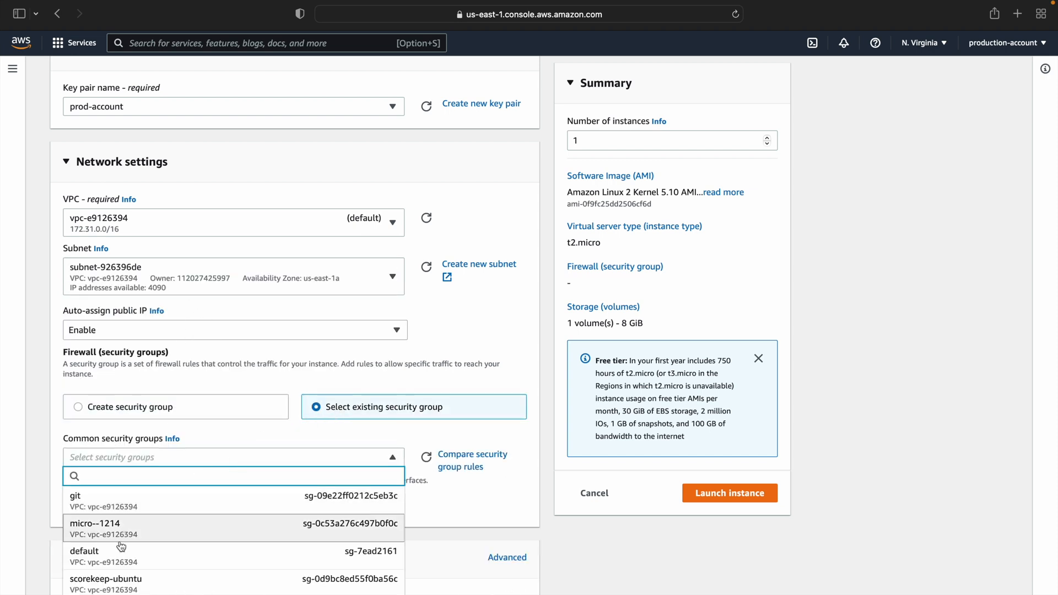
left_click(118, 552)
Step: Check the advanced details and the available IAM instance profiles, and open the page for creating a new IAM profile
scroll(118, 555, "down", 2)
scroll(117, 555, "down", 3)
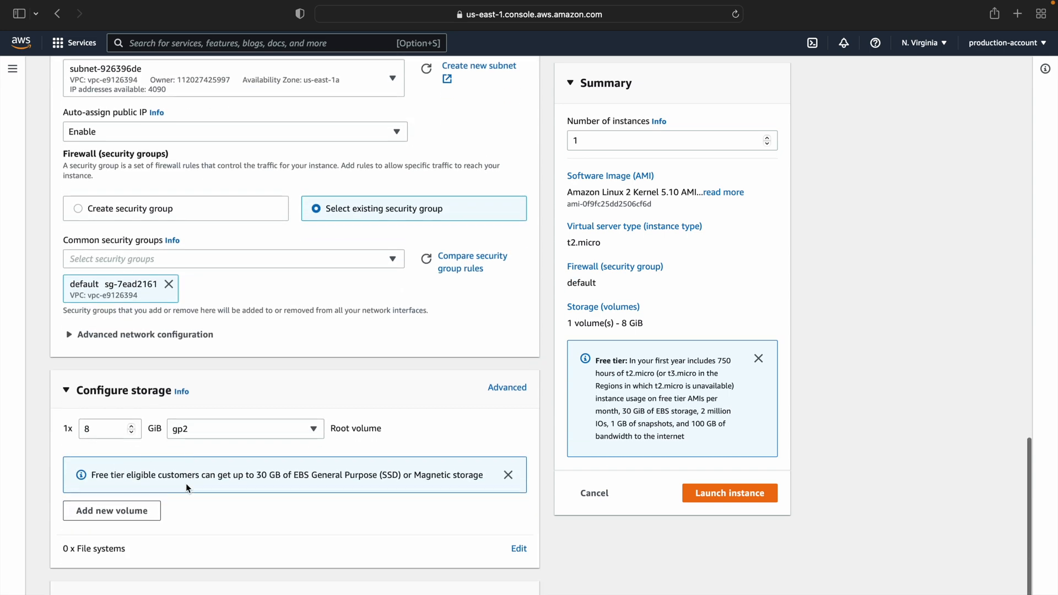
scroll(212, 505, "down", 10)
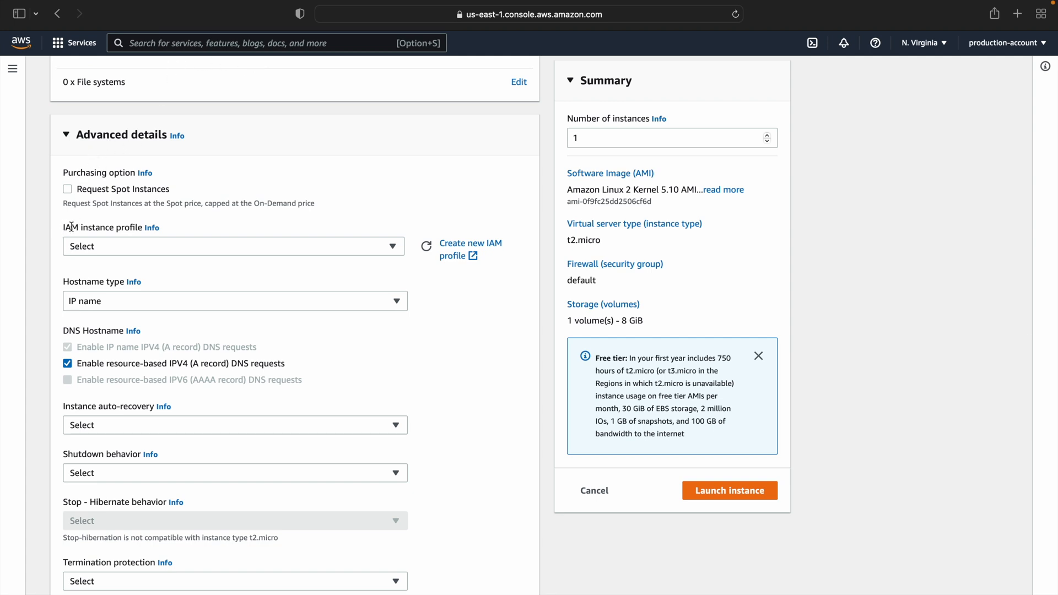
scroll(104, 425, "down", 10)
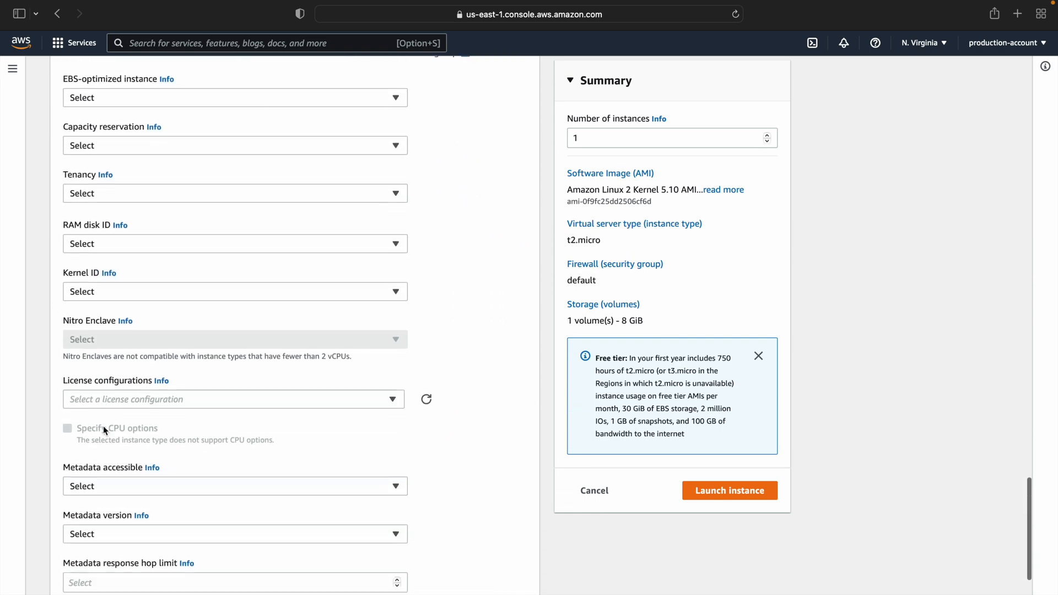
scroll(103, 425, "up", 12)
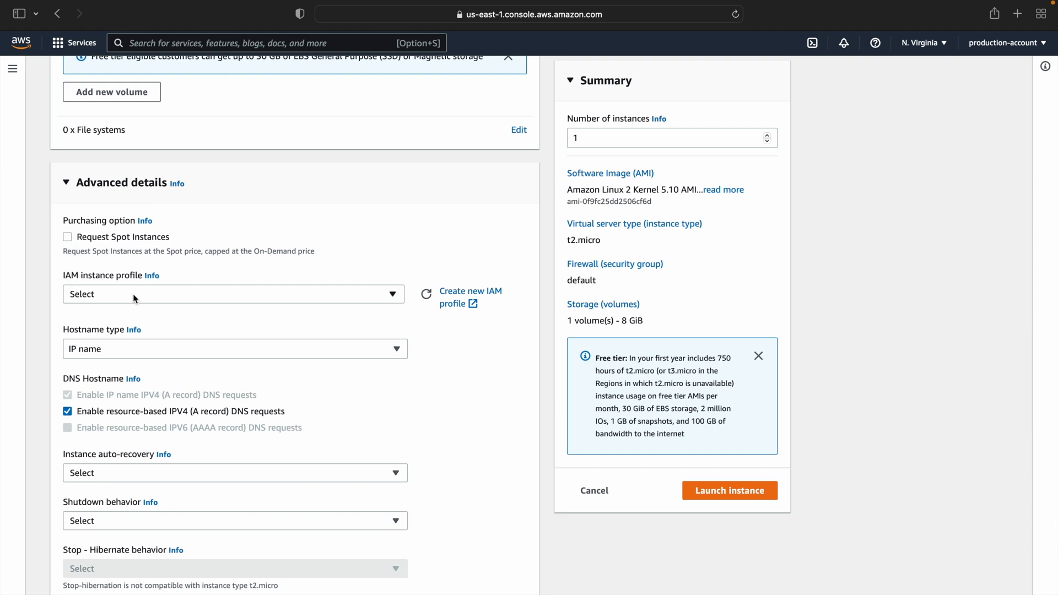
left_click(133, 293)
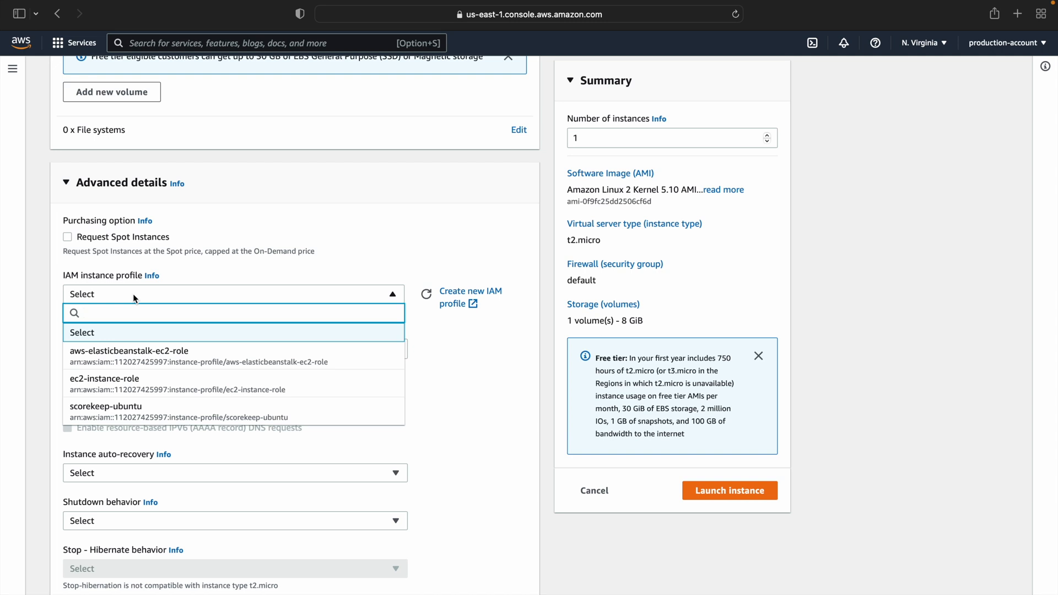
left_click(456, 297)
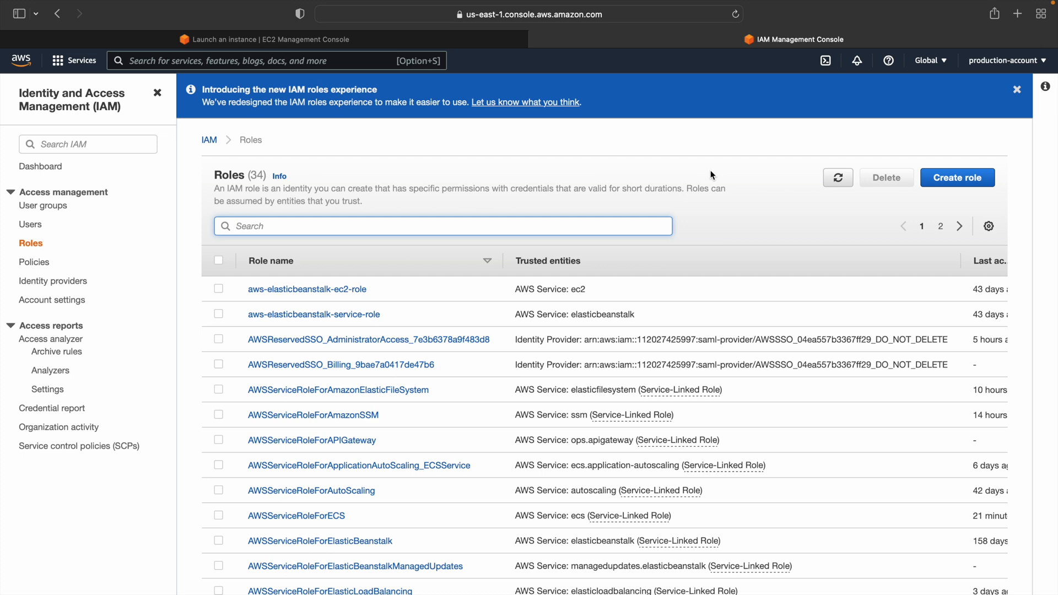
Step: Start a new IAM role with AWS service as the trusted entity type and EC2 as the use case
left_click(837, 174)
left_click(946, 179)
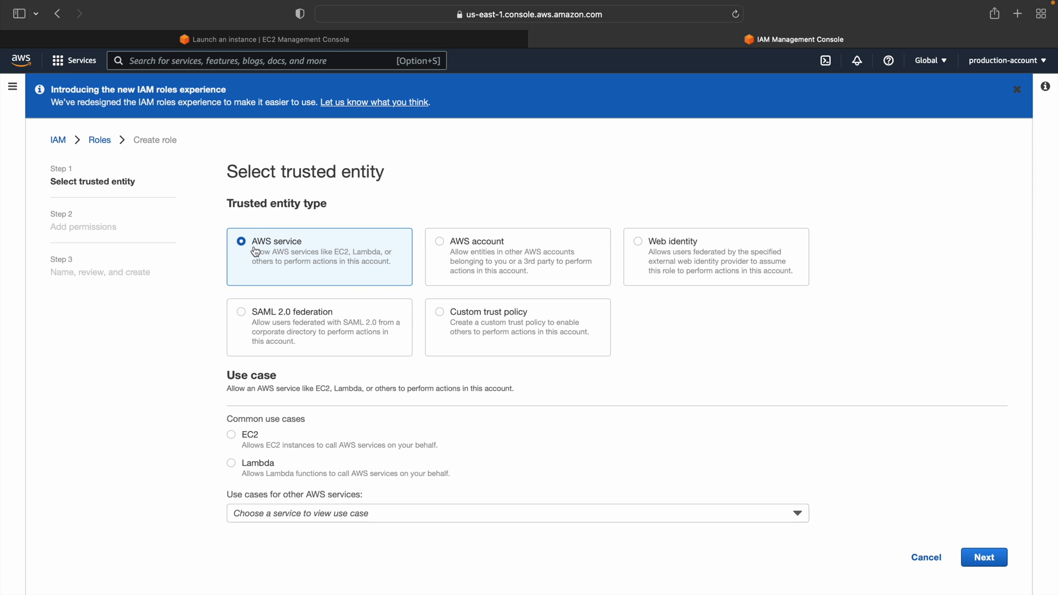
left_click(231, 436)
left_click(1000, 558)
Step: Filter the permissions policies by s3 and attach AmazonS3FullAccess to the new role
scroll(673, 380, "down", 3)
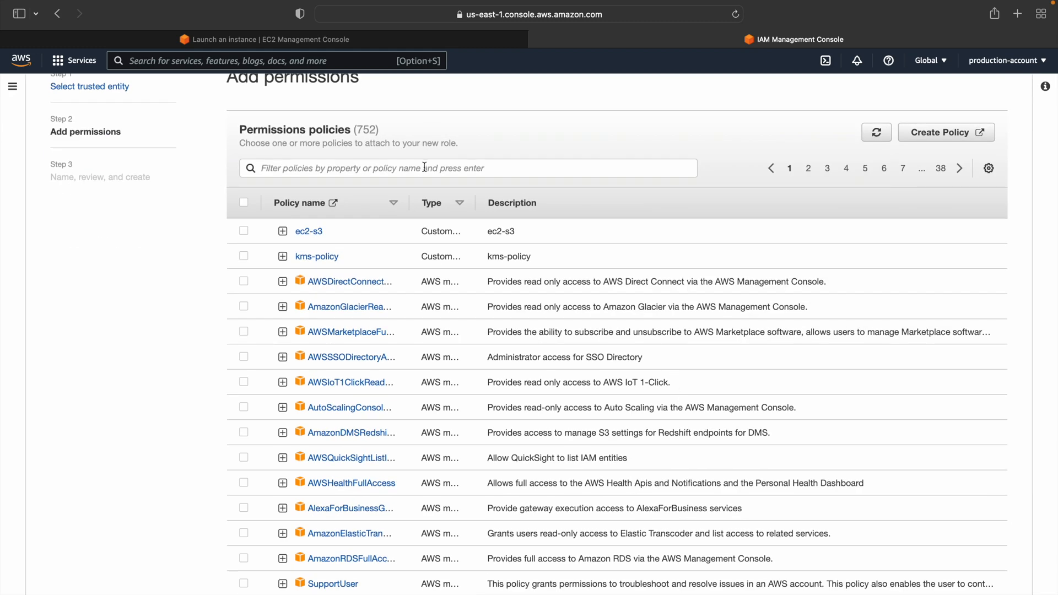
left_click_drag(237, 130, 377, 129)
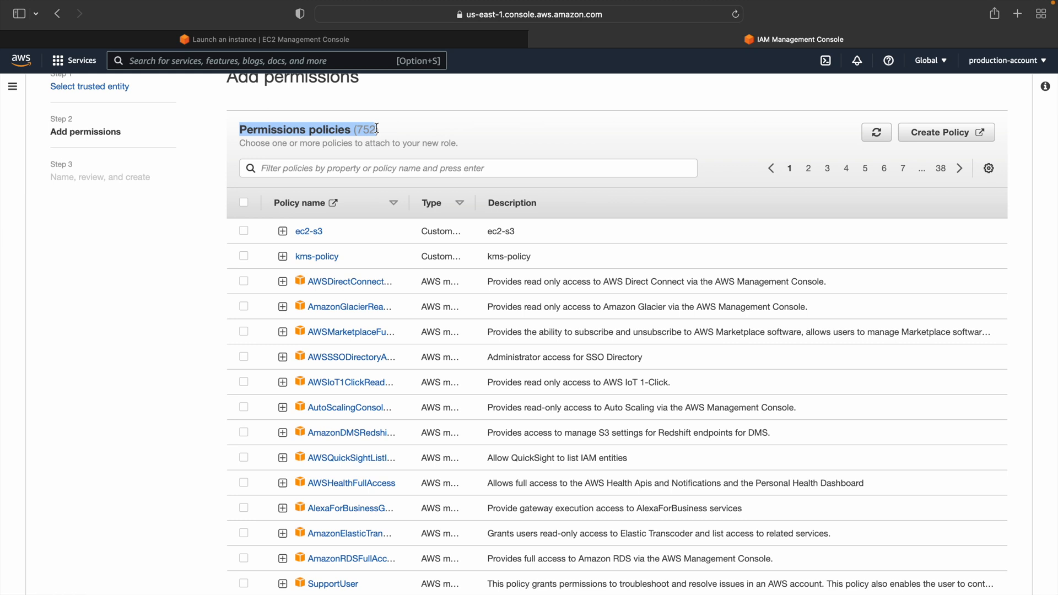
left_click(377, 168)
type("s3")
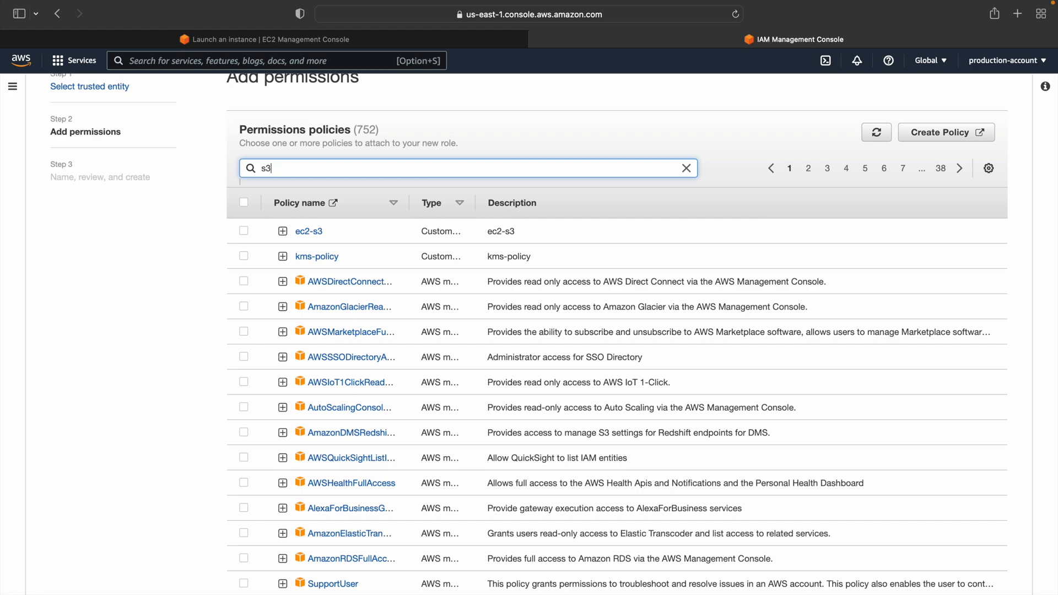
key("Return")
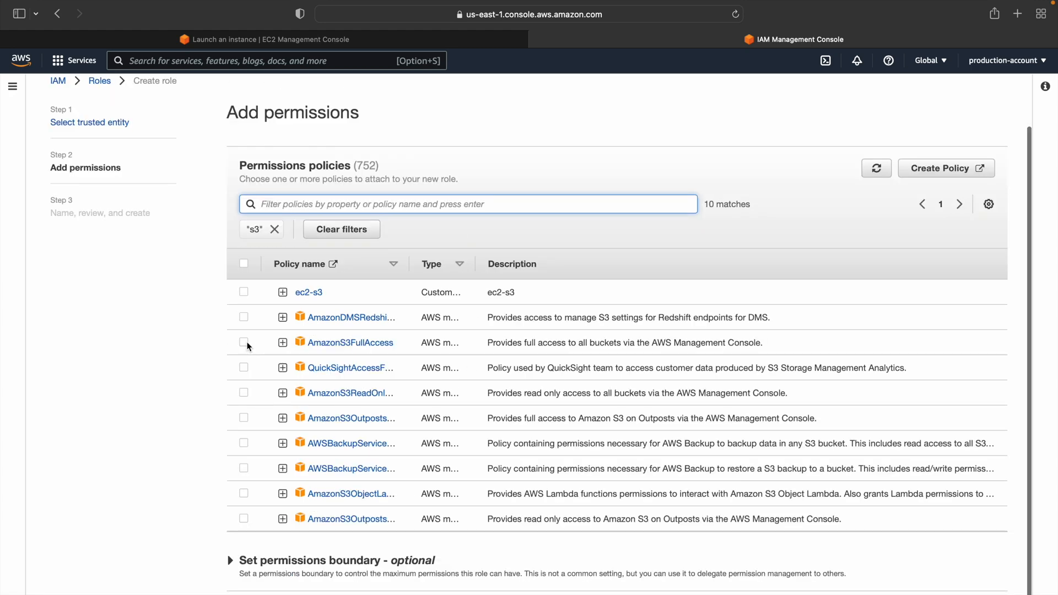
left_click(244, 342)
scroll(441, 368, "down", 1)
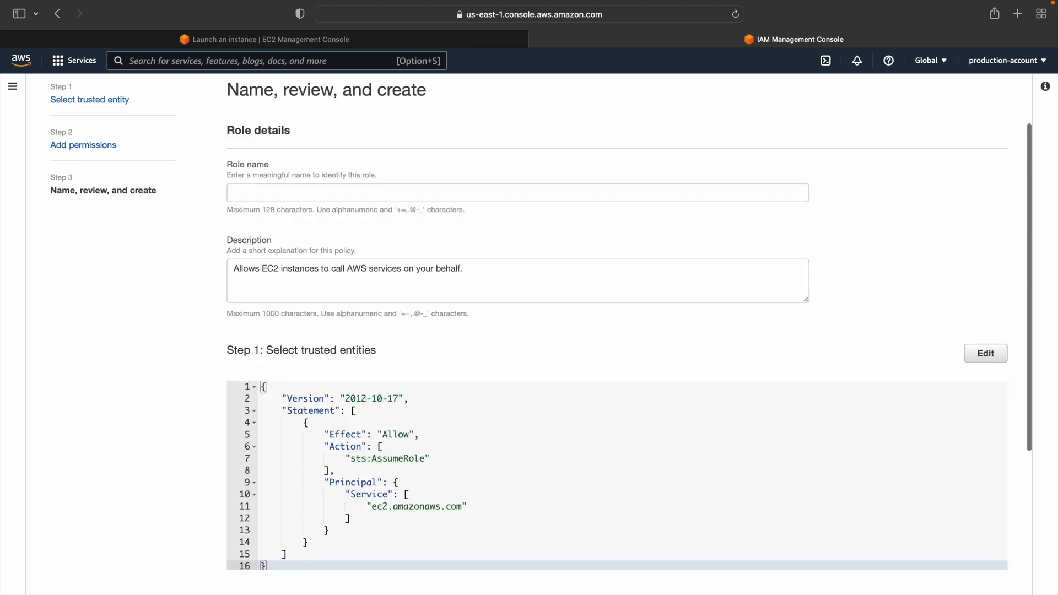
Step: Name the role ec2_s3, review its trusted entity and permissions, and create it
left_click(383, 199)
type("ec")
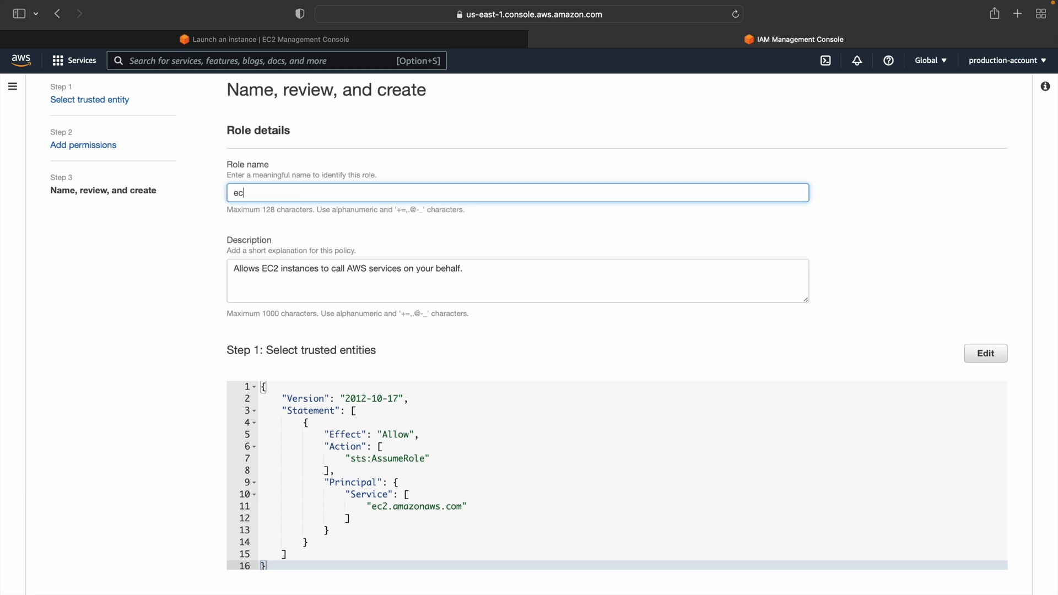
type("2_s3_")
scroll(696, 406, "down", 5)
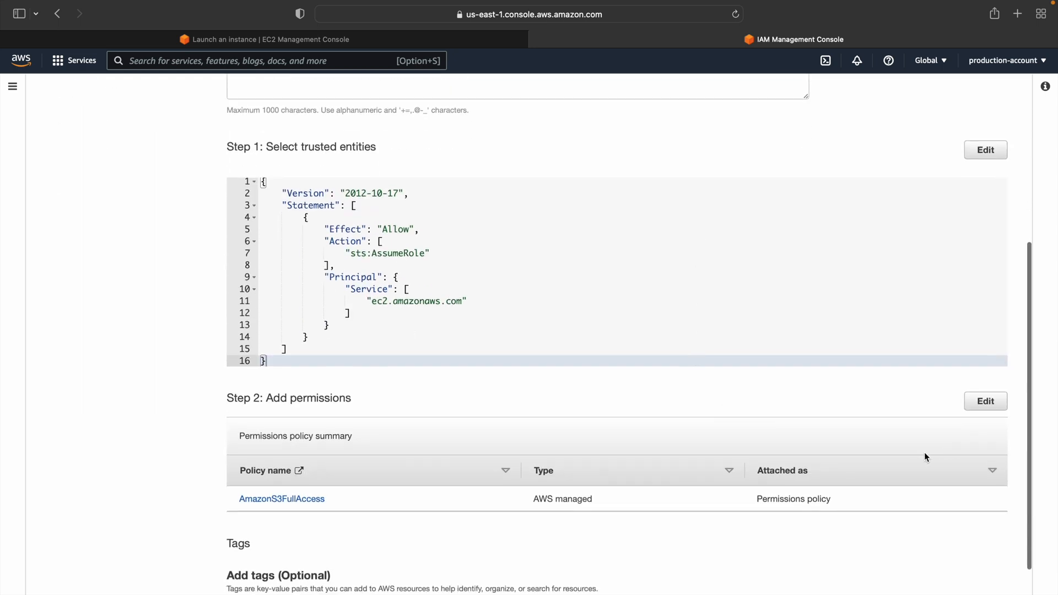
scroll(821, 491, "down", 3)
scroll(616, 331, "up", 2)
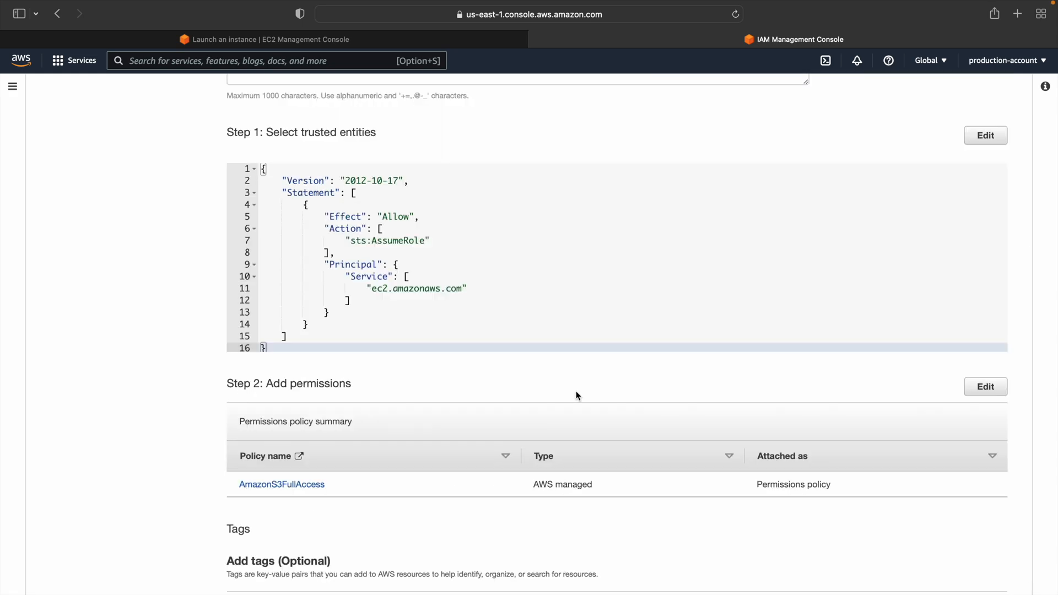
scroll(576, 391, "up", 6)
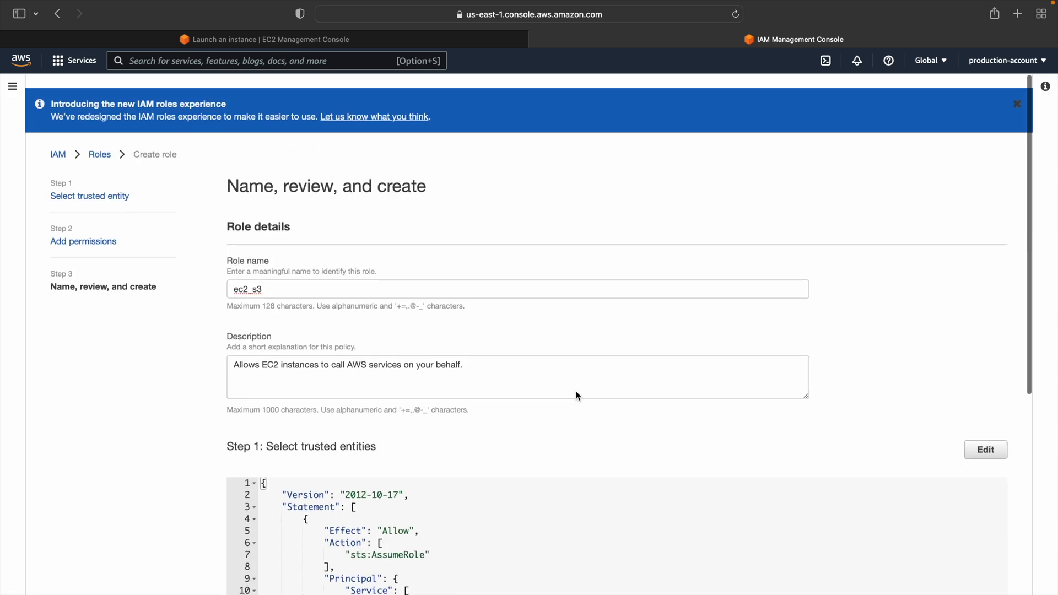
scroll(576, 391, "down", 8)
scroll(577, 391, "up", 1)
scroll(576, 391, "up", 8)
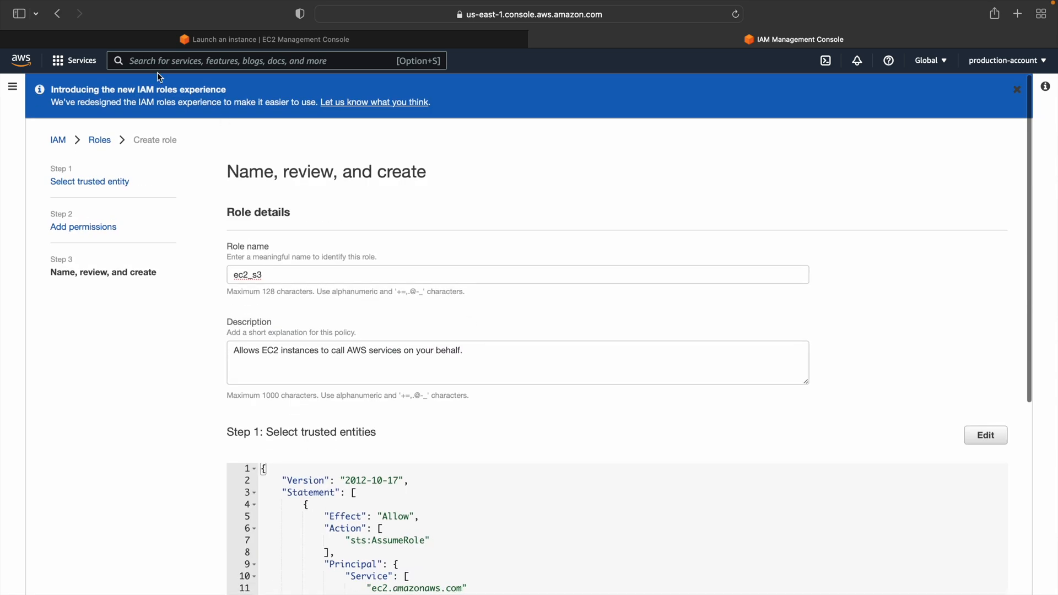
scroll(507, 397, "down", 8)
left_click(972, 593)
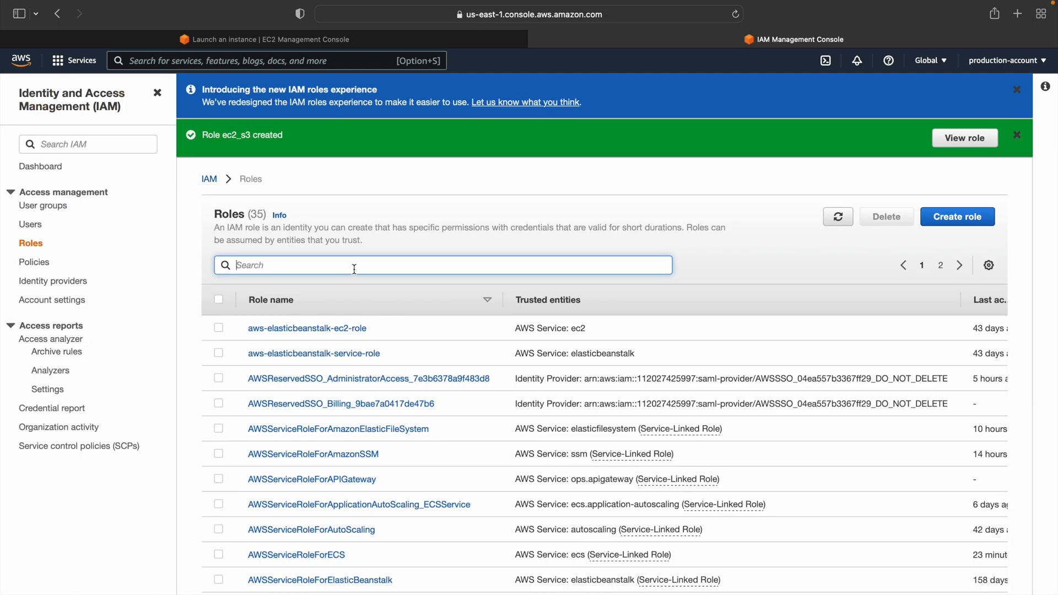
Step: Search the roles for ec2, open the ec2_s3 role, and copy its instance profile ARN and role ARN
type("ec2")
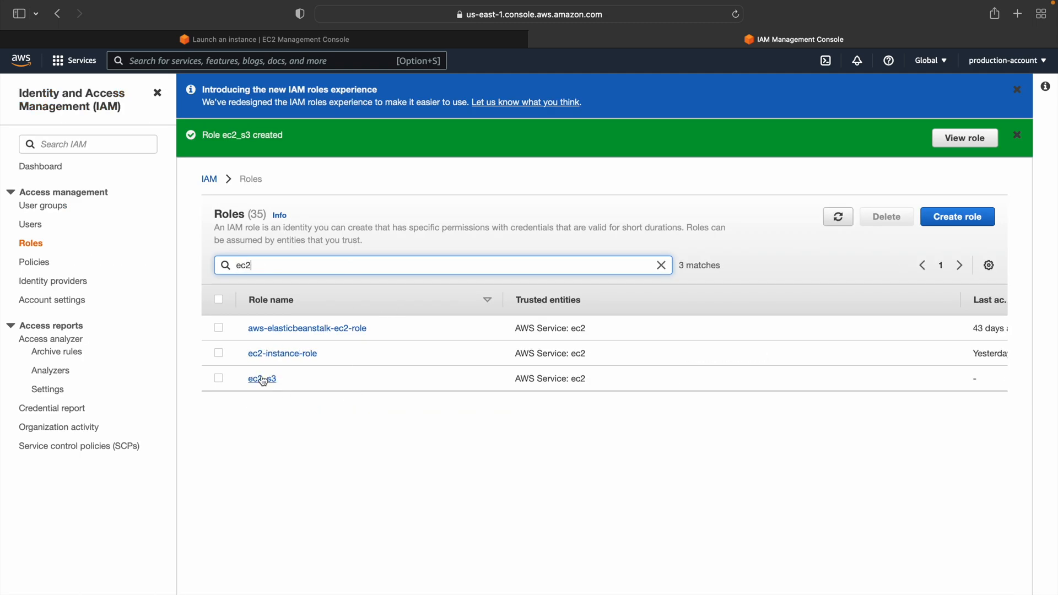
left_click(262, 379)
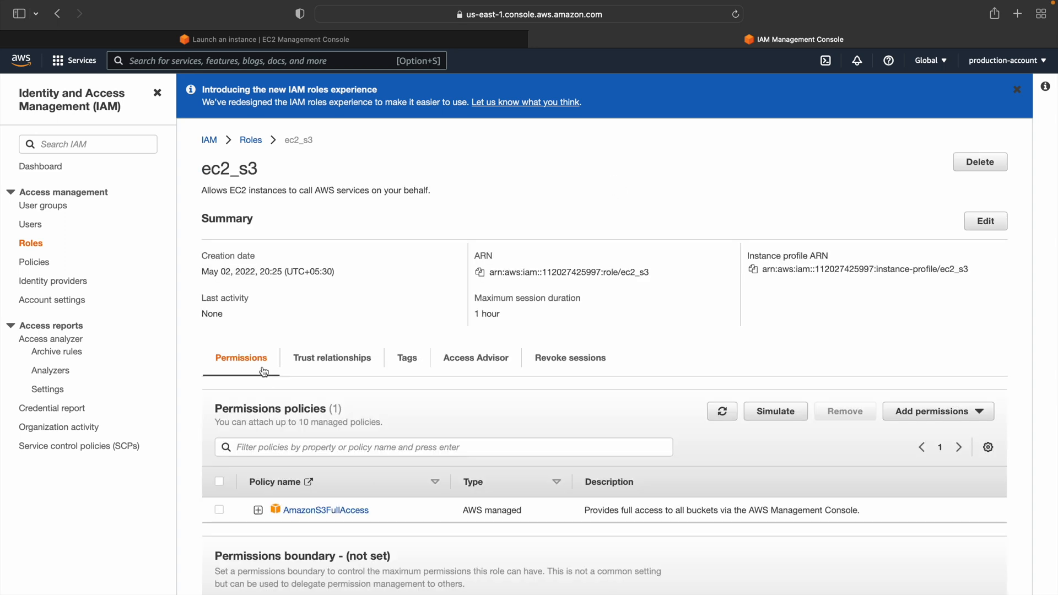
left_click_drag(747, 256, 835, 257)
left_click(753, 269)
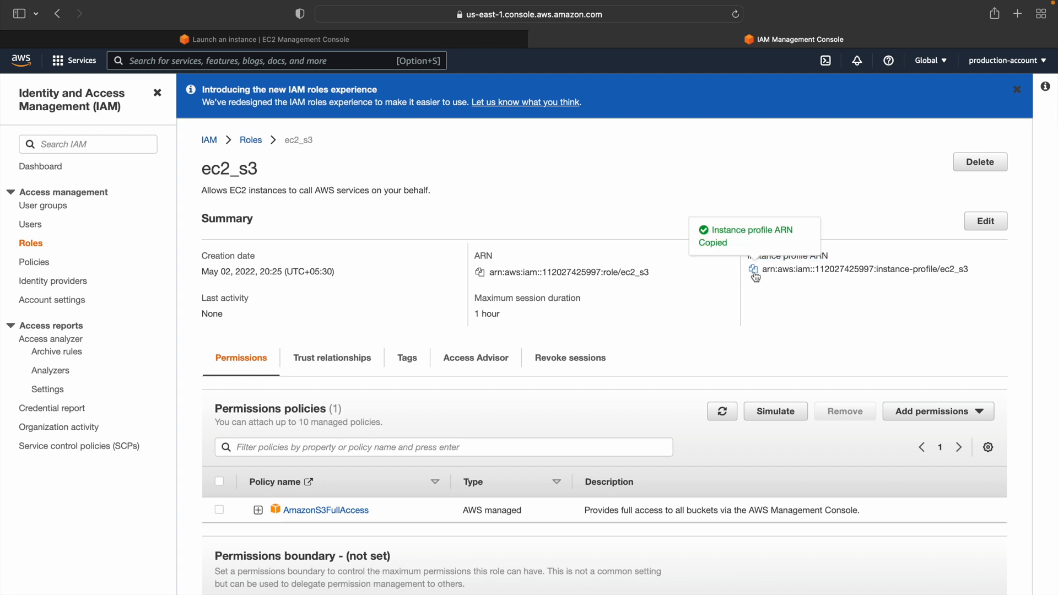
left_click(479, 273)
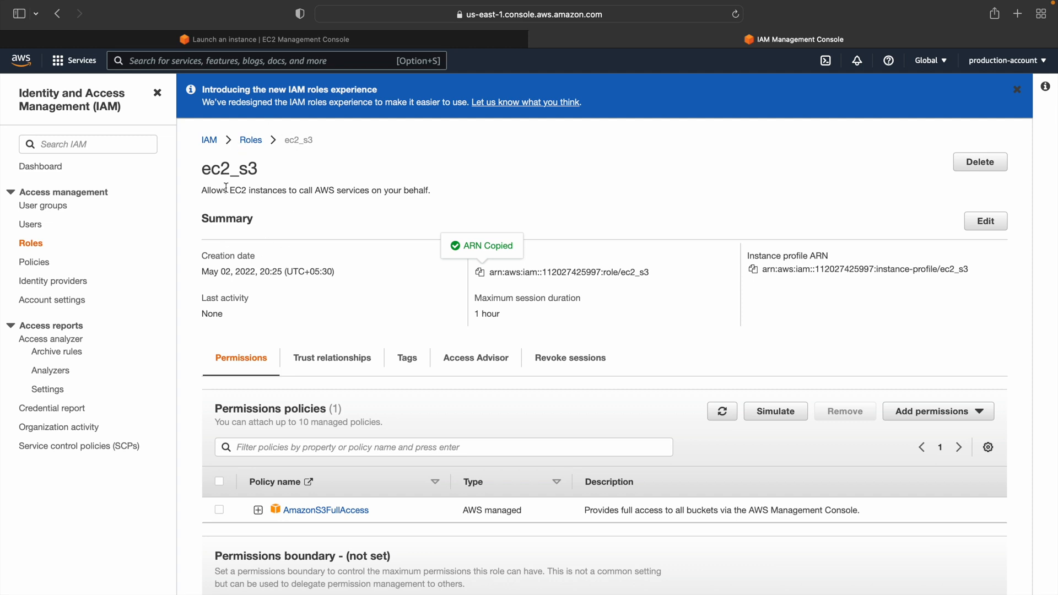
double_click(216, 170)
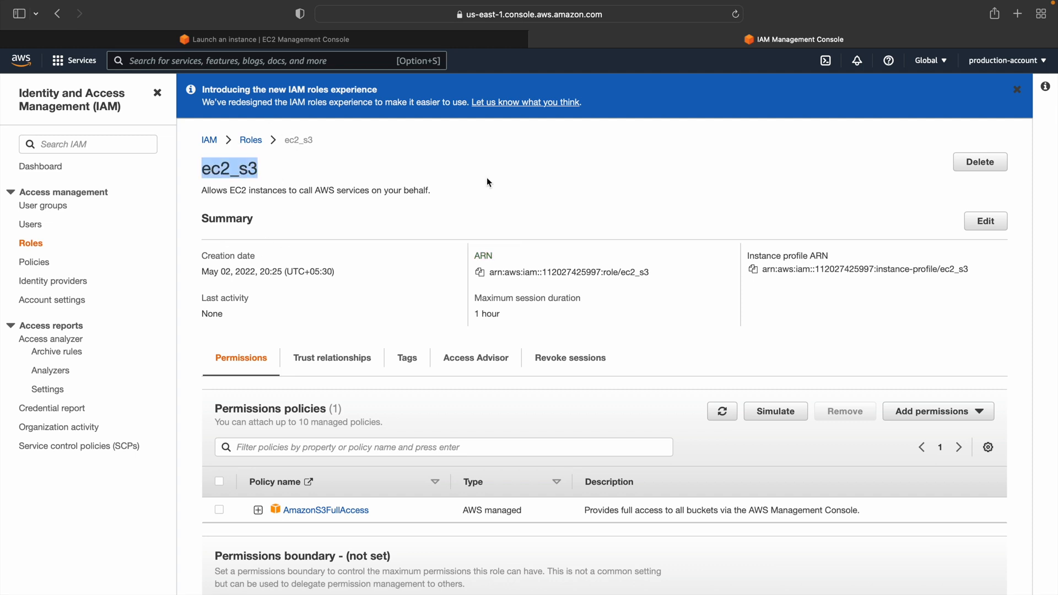
Step: Return to the instance launch page and examine the IAM instance profile choices and the user data field
left_click(372, 36)
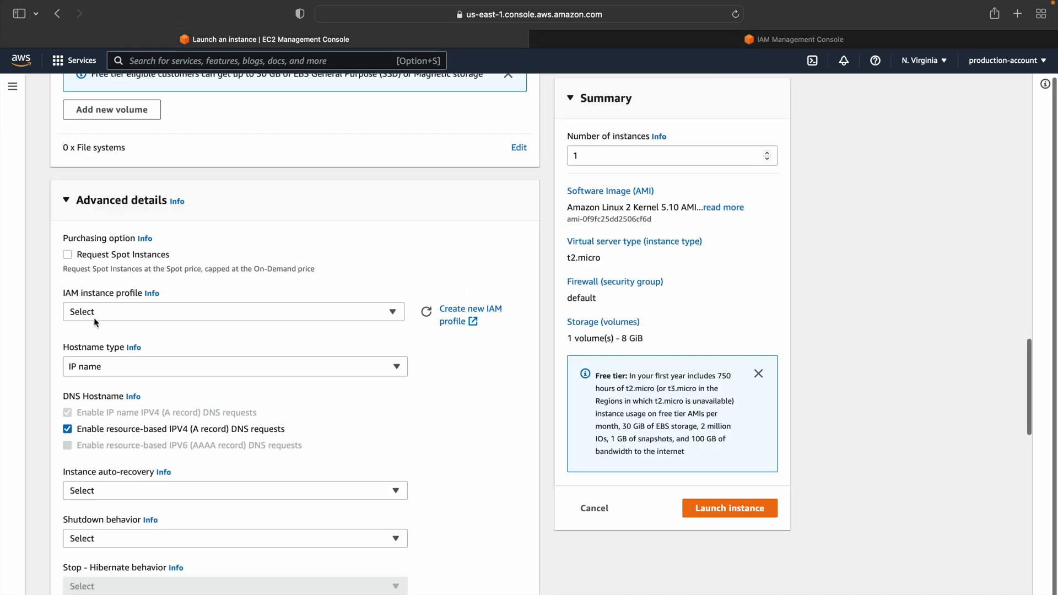
left_click(333, 311)
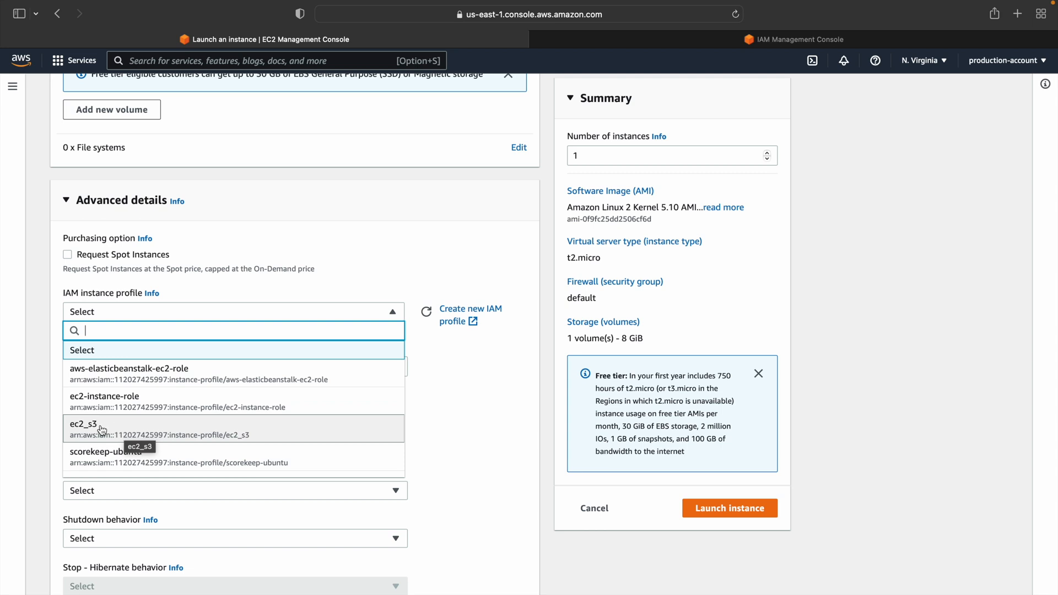
left_click(451, 394)
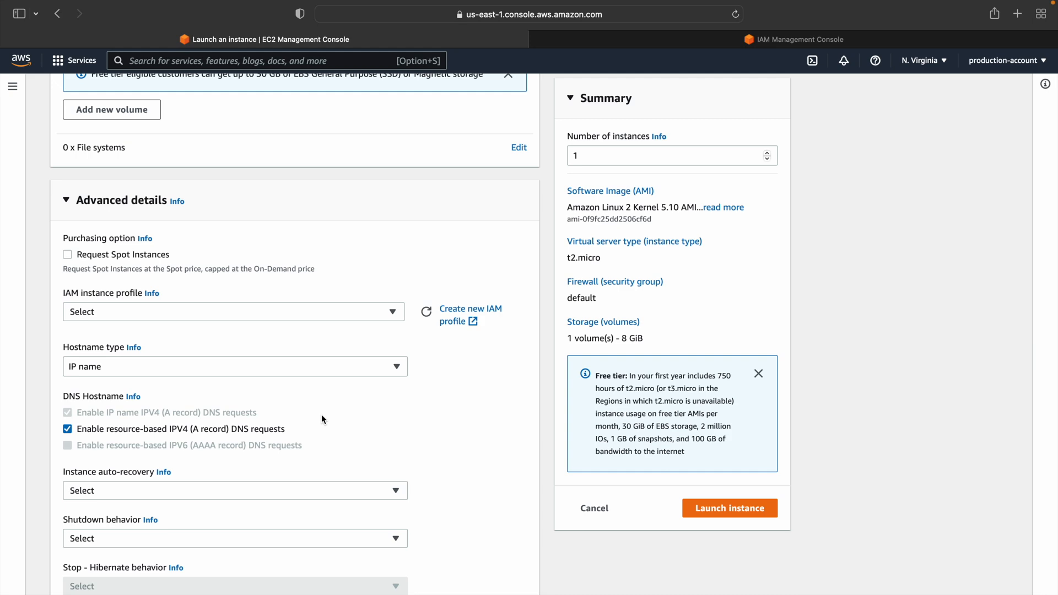
scroll(322, 416, "down", 15)
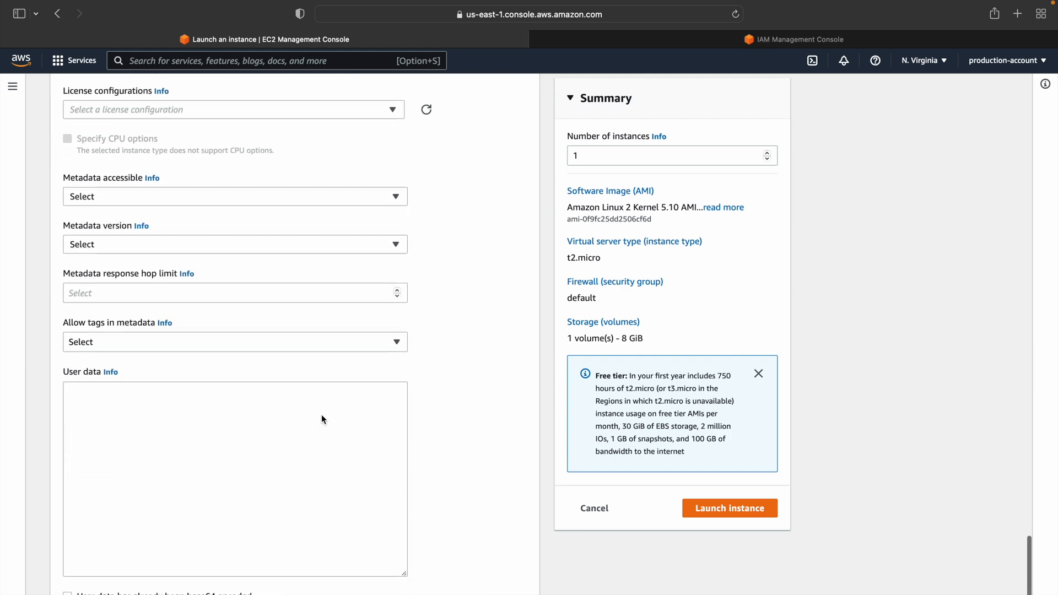
Step: Enter a user data script with #!/bin/bash -xe and yum update -y on separate lines, and launch the instance
left_click(227, 421)
type("#!")
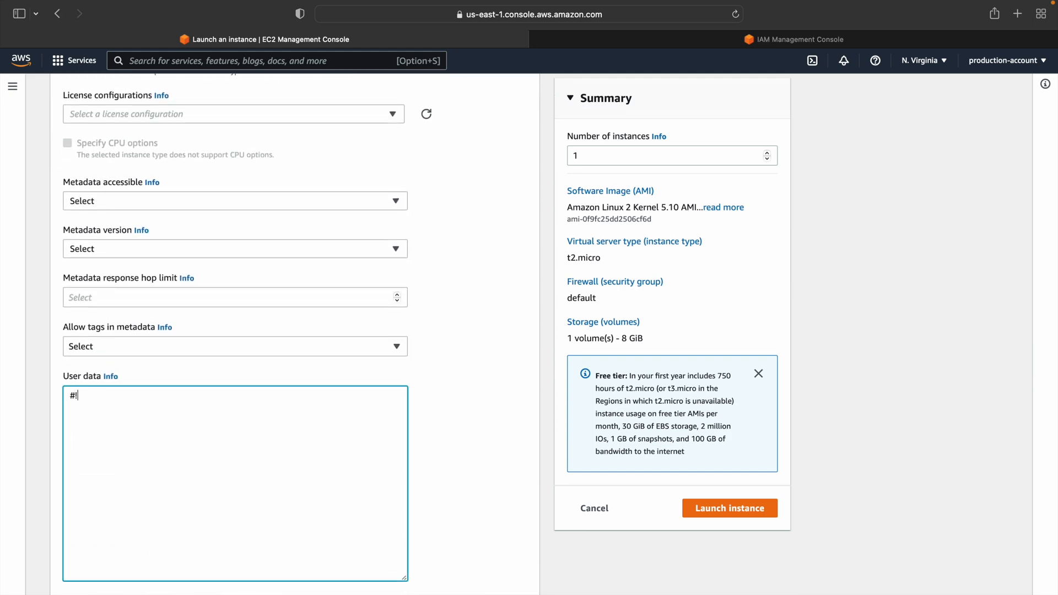
type("/bin/bash -xe yum update -y")
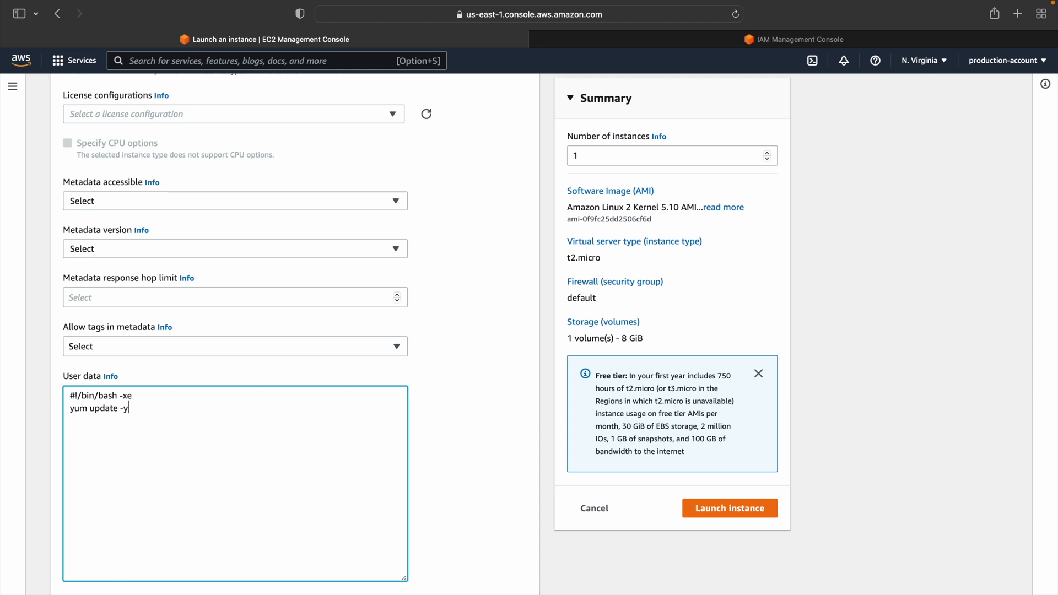
left_click(743, 508)
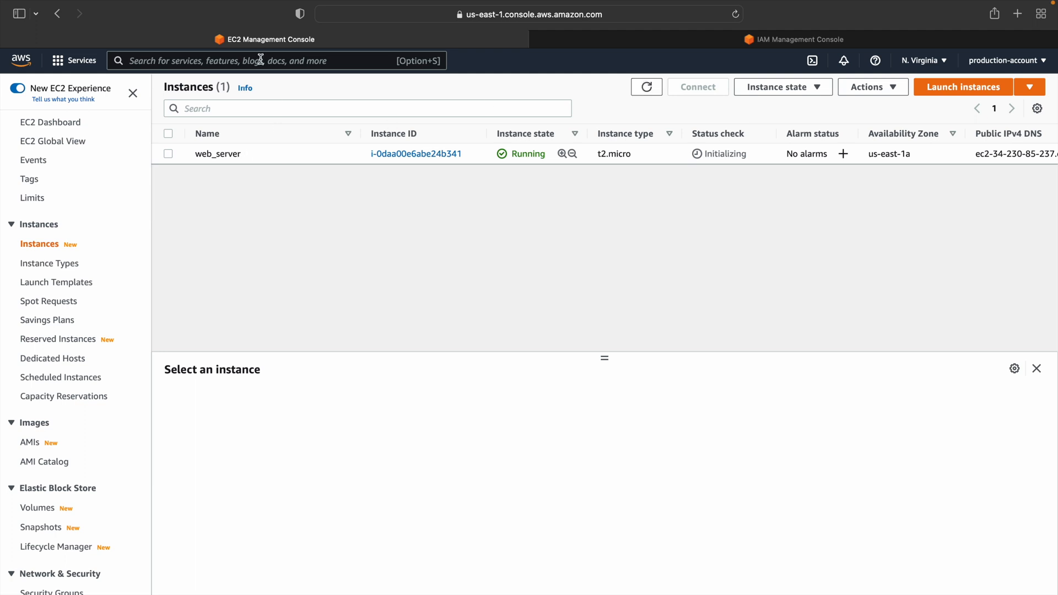
Step: Search the services for lambda, open Lambda in a separate browser tab, and start creating a function
type("lambda")
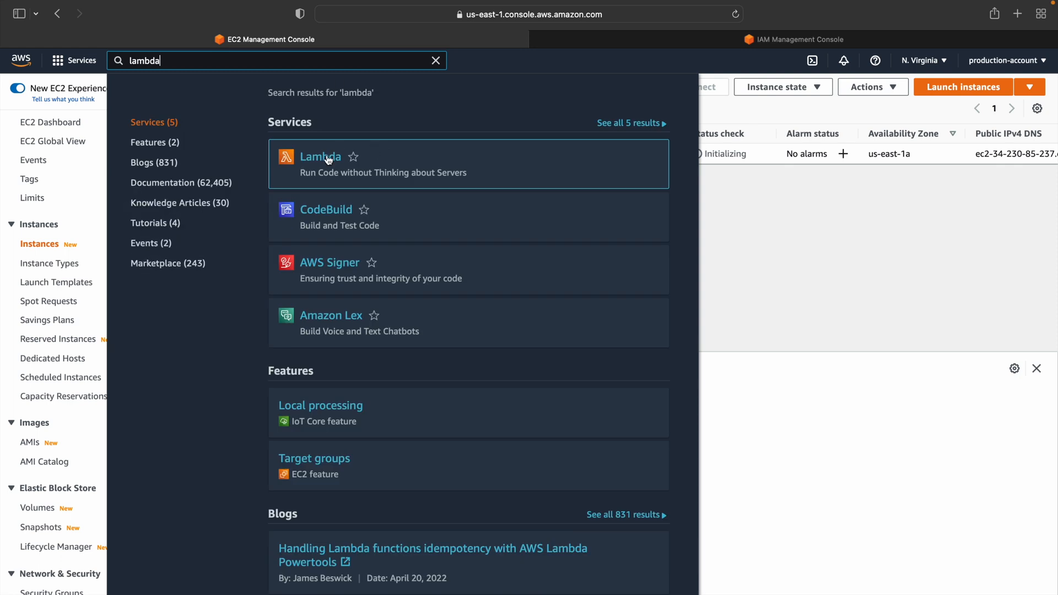
right_click(322, 156)
left_click(356, 157)
left_click(435, 61)
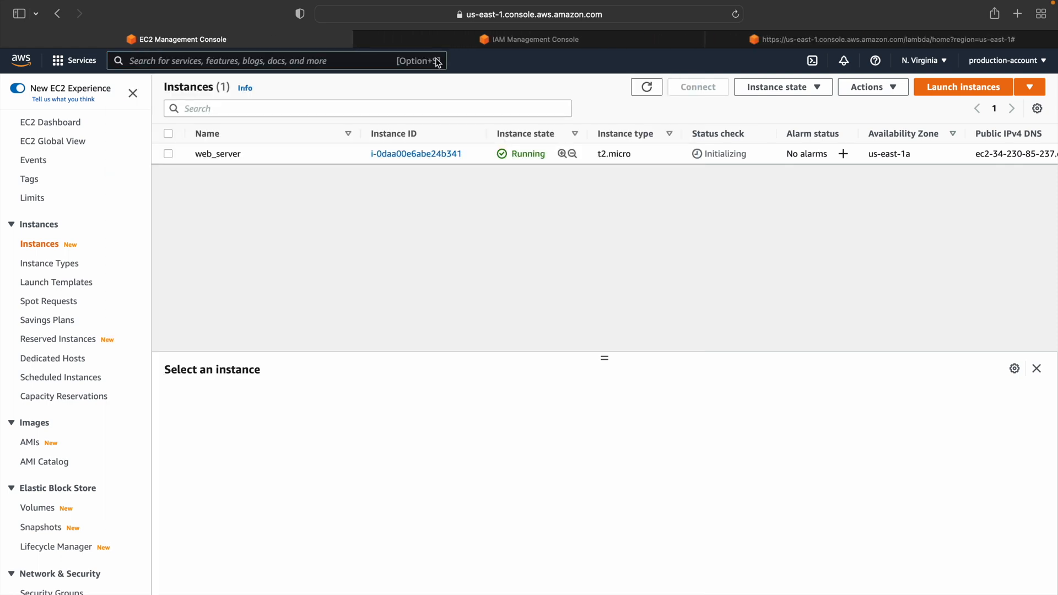
left_click(797, 39)
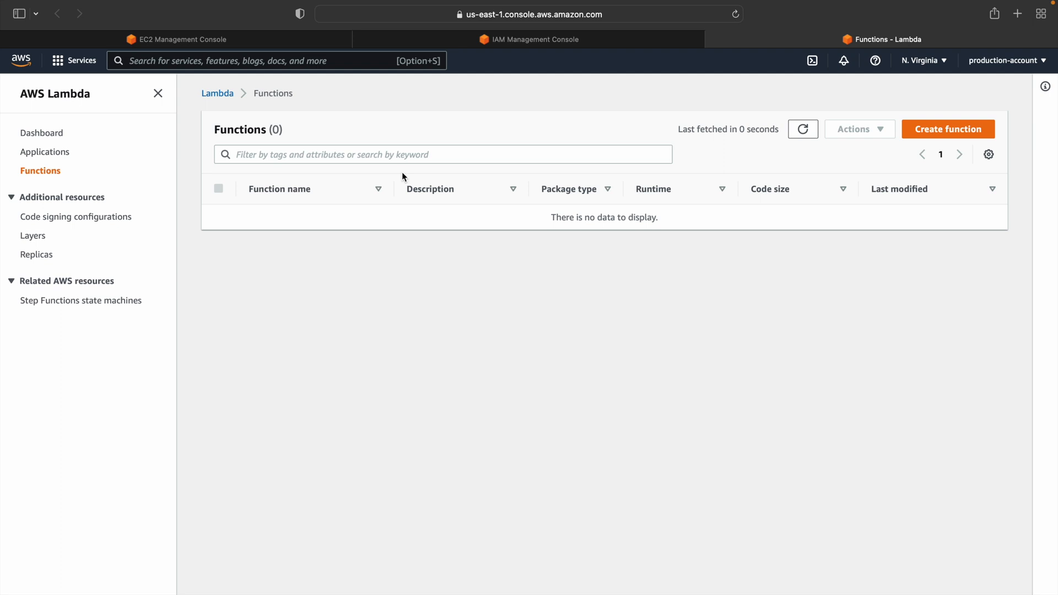
left_click(942, 132)
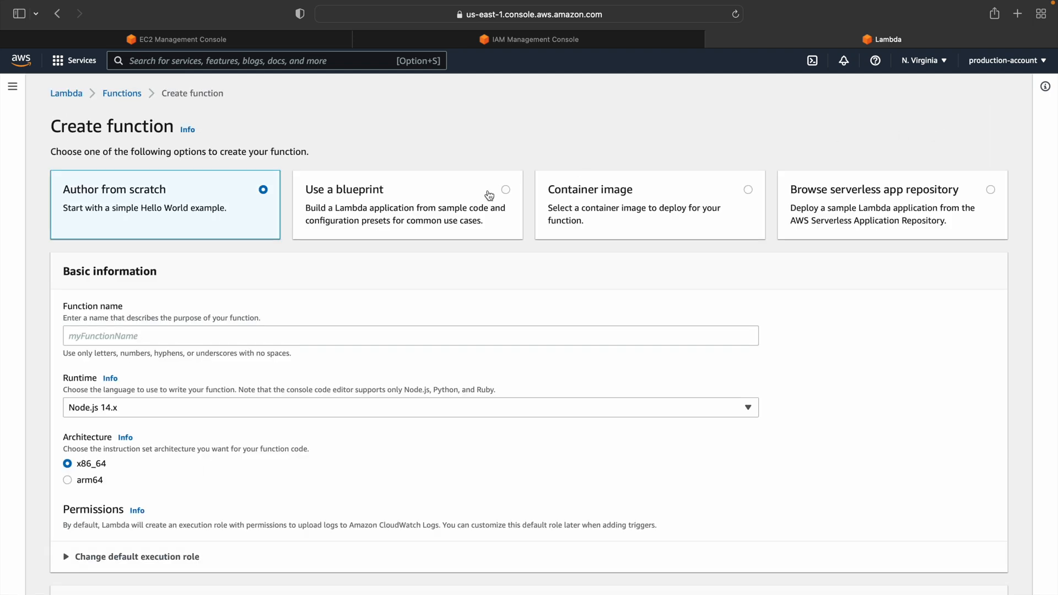
Step: Name the function test and set its execution role to use an existing role
left_click(223, 337)
type("test")
scroll(223, 337, "down", 1)
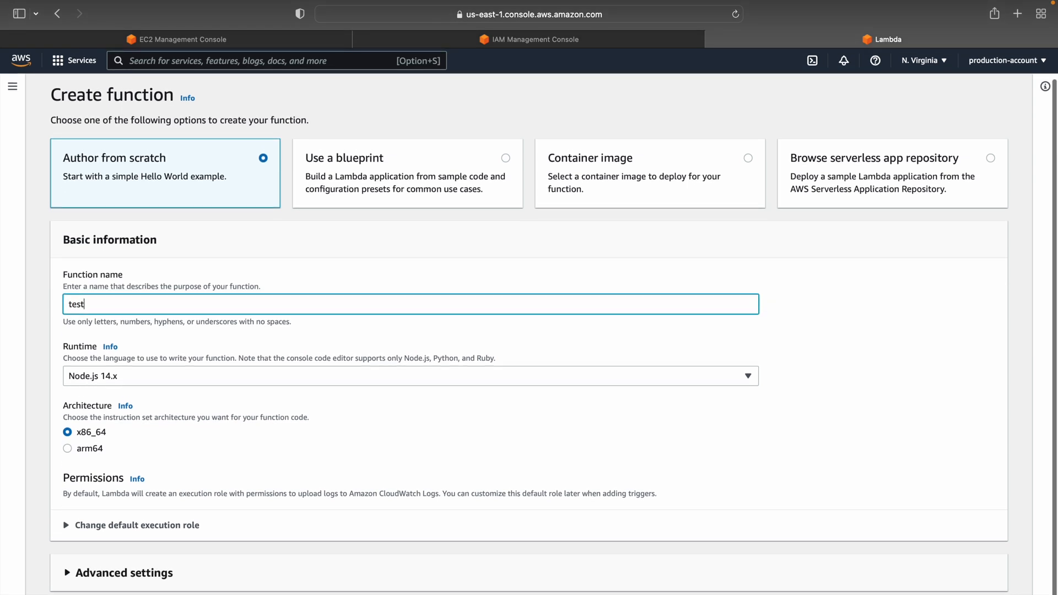
left_click(87, 527)
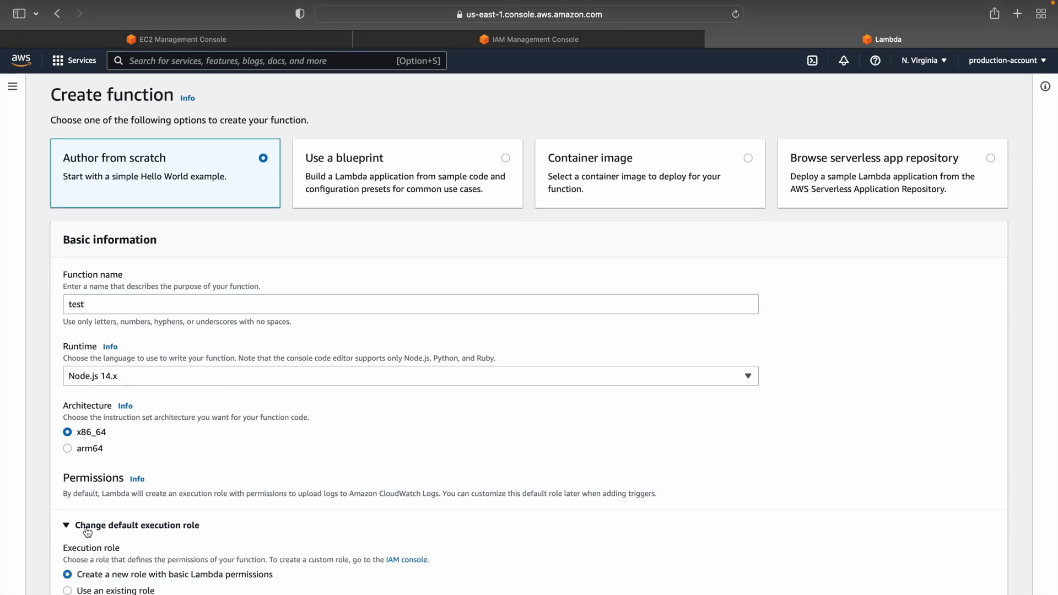
scroll(87, 532, "down", 3)
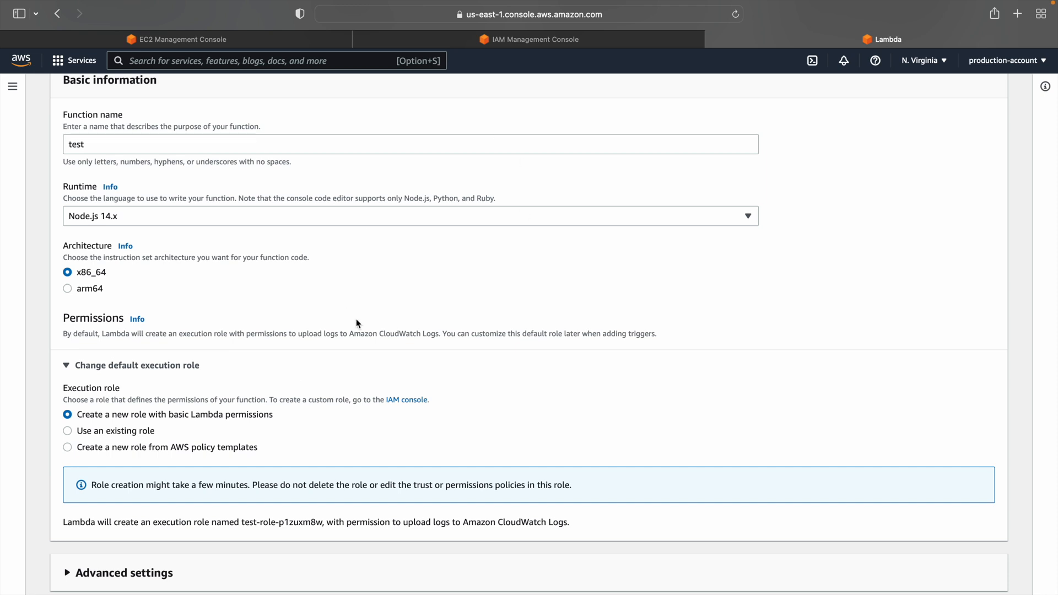
left_click(131, 433)
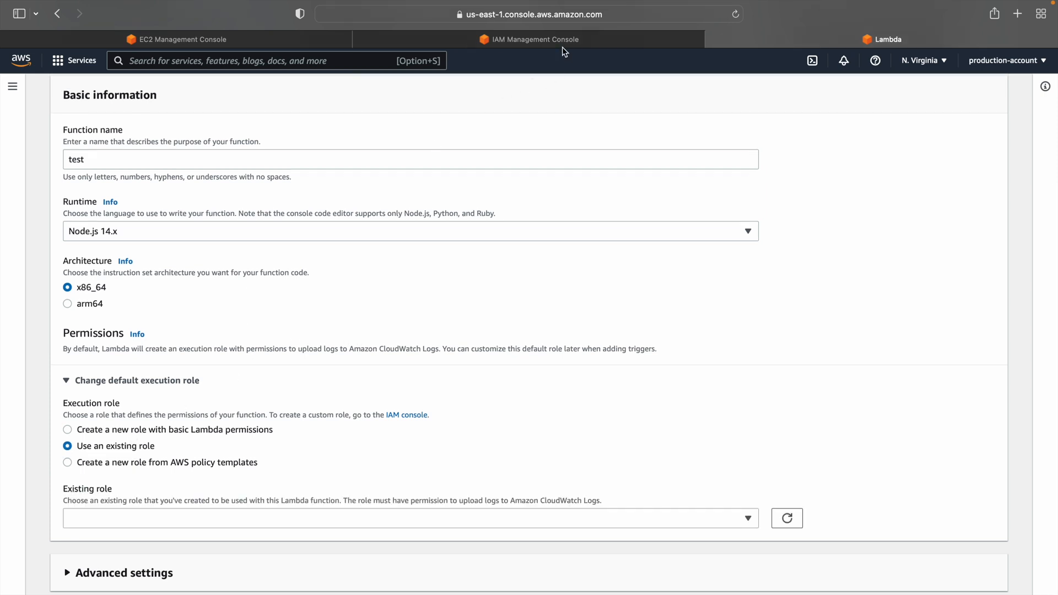
Step: In the IAM console, start a new role for an AWS service with Lambda as the use case
left_click(561, 42)
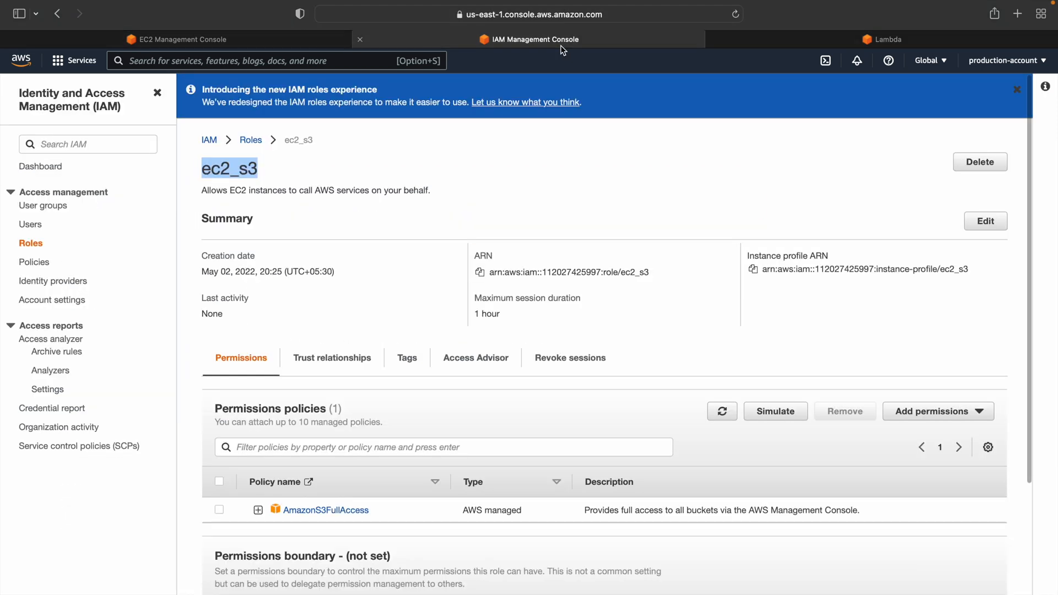
left_click(253, 140)
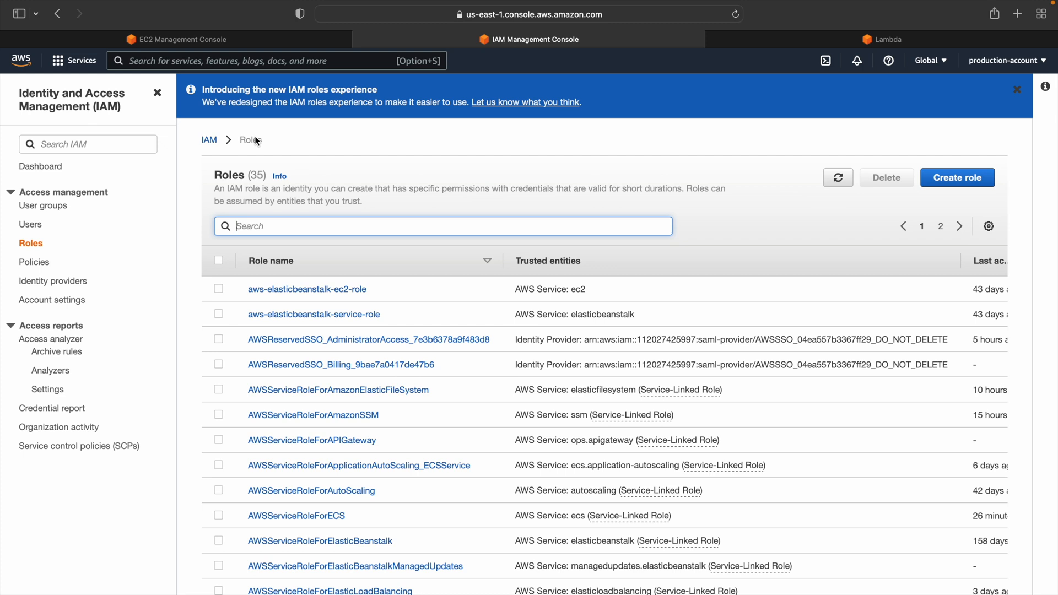
left_click(970, 182)
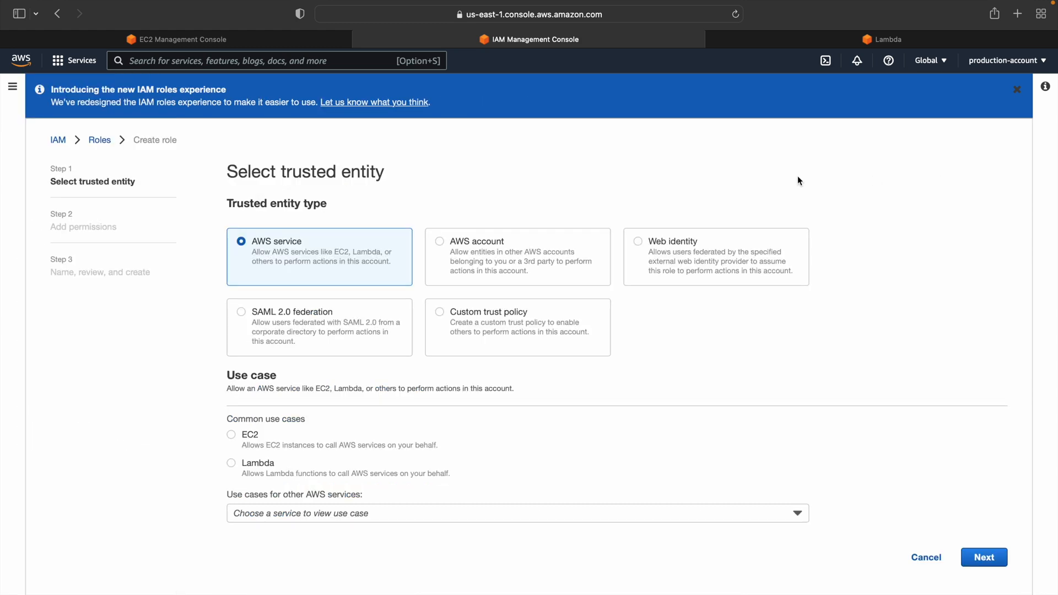
left_click(232, 464)
left_click(983, 557)
Step: Filter the permissions policies by rds and attach AmazonRDSFullAccess to the new role
left_click(451, 267)
type("rds")
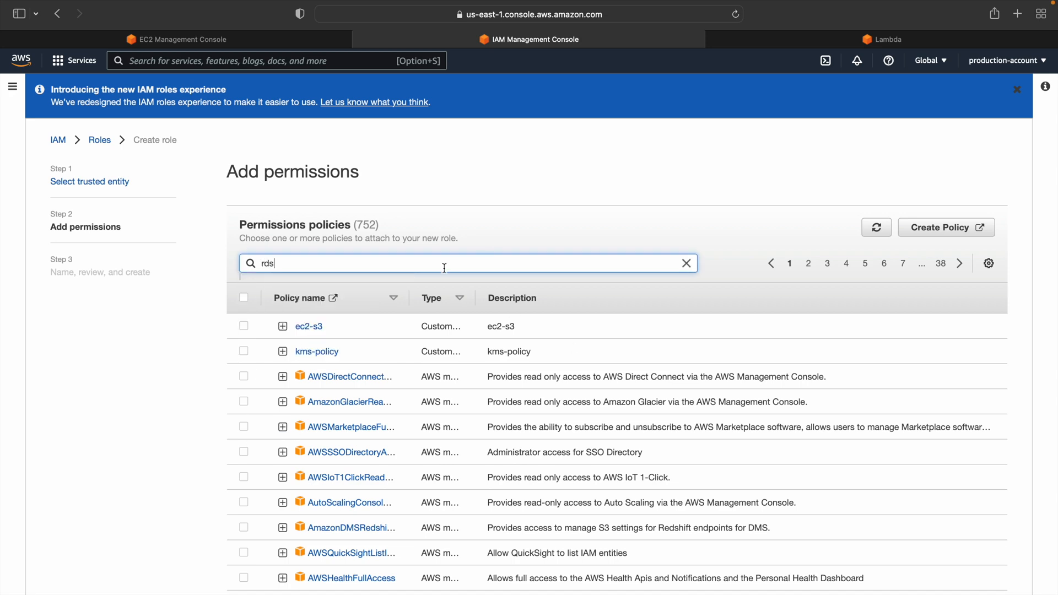
key("Return")
left_click(244, 351)
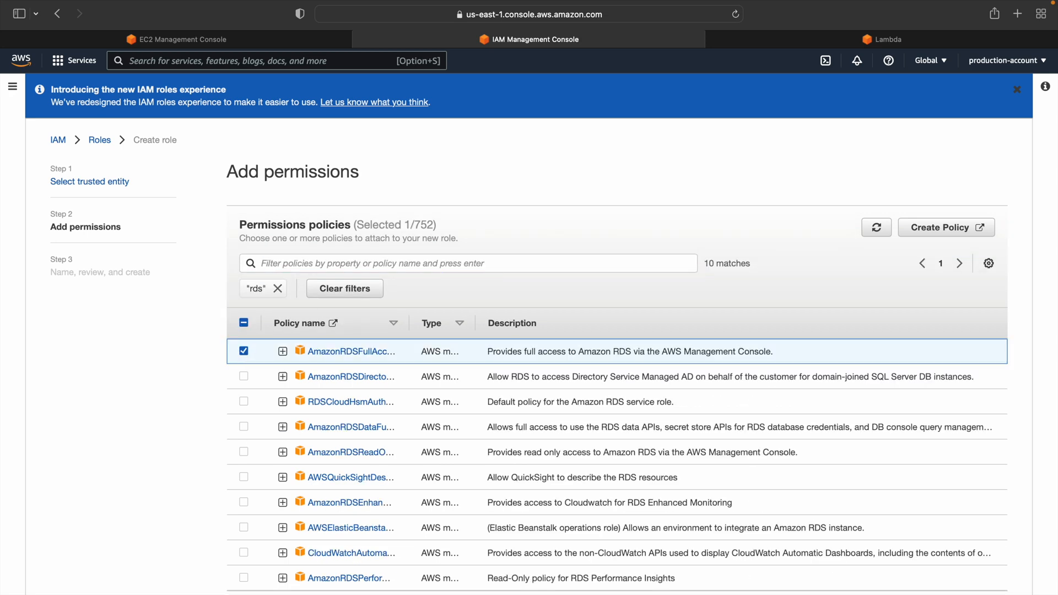
scroll(888, 521, "down", 3)
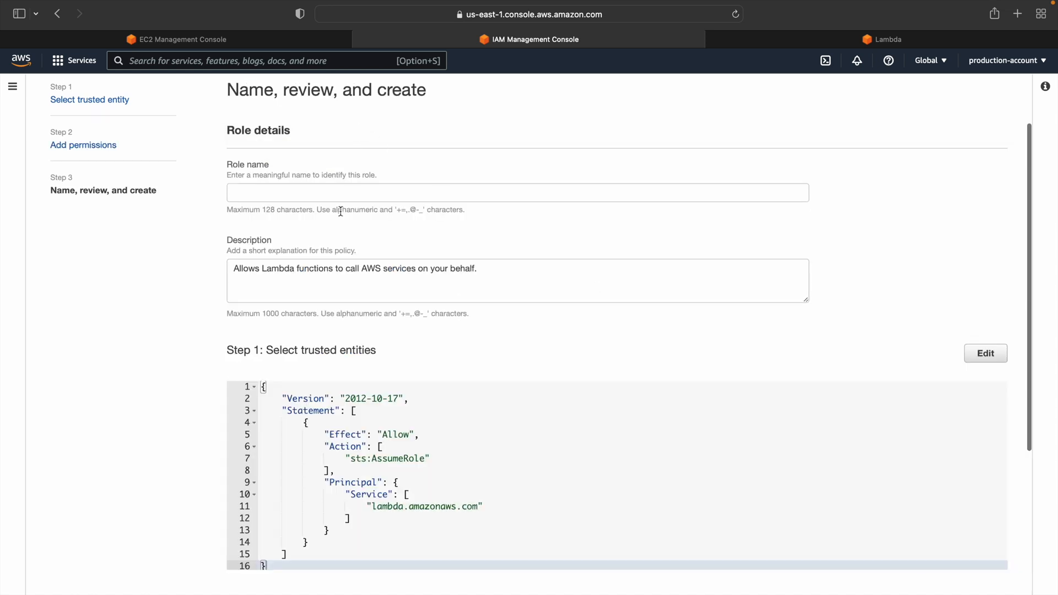
Step: Name the role lambda_rds, review its trusted entity and permissions, and create it
left_click(342, 194)
type("lambda_rds")
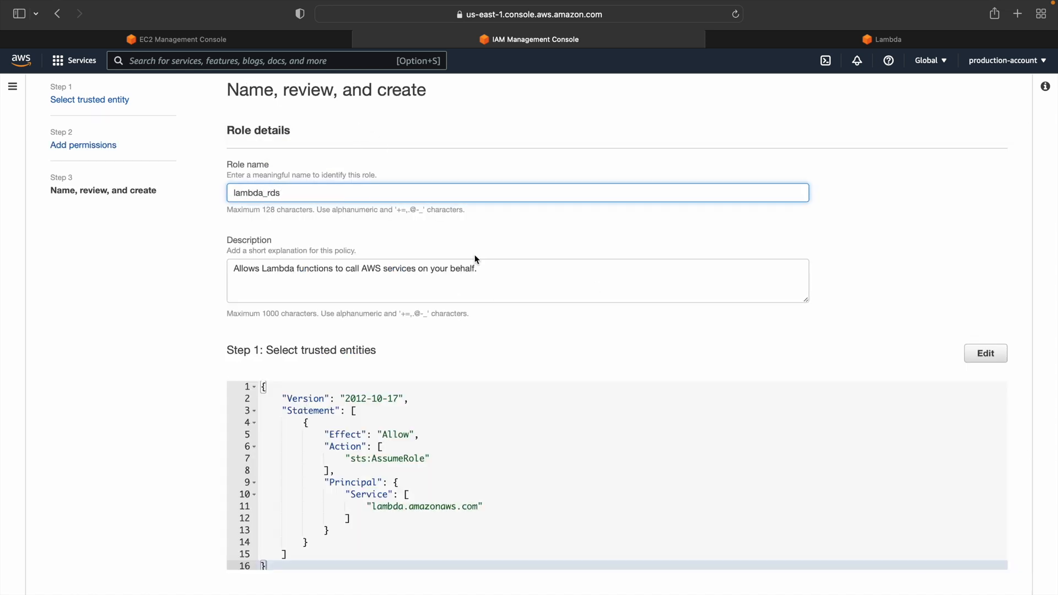
scroll(605, 338, "down", 6)
scroll(499, 249, "up", 7)
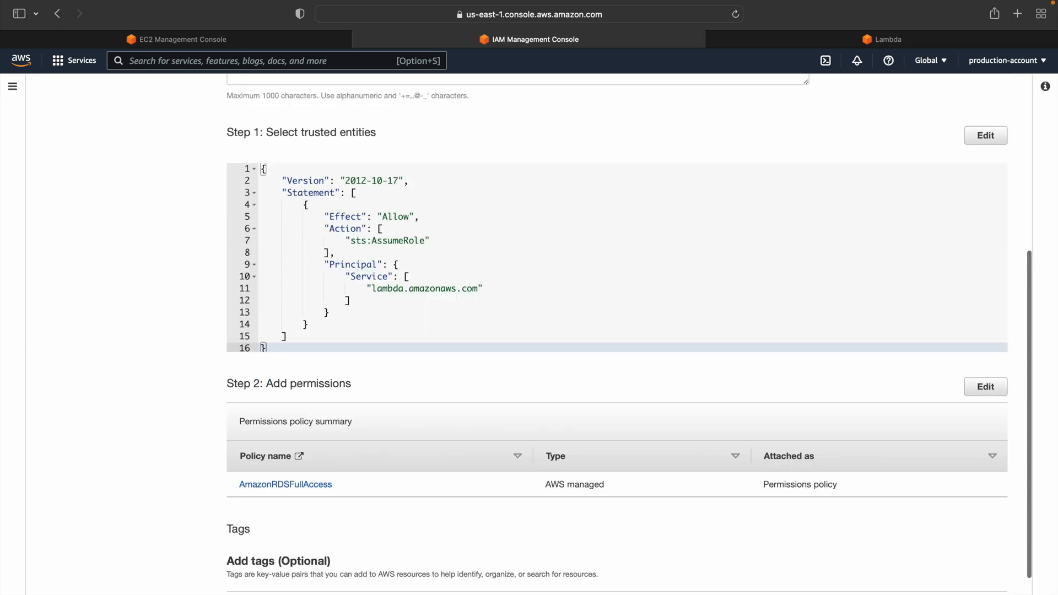
scroll(501, 254, "down", 8)
scroll(500, 254, "up", 1)
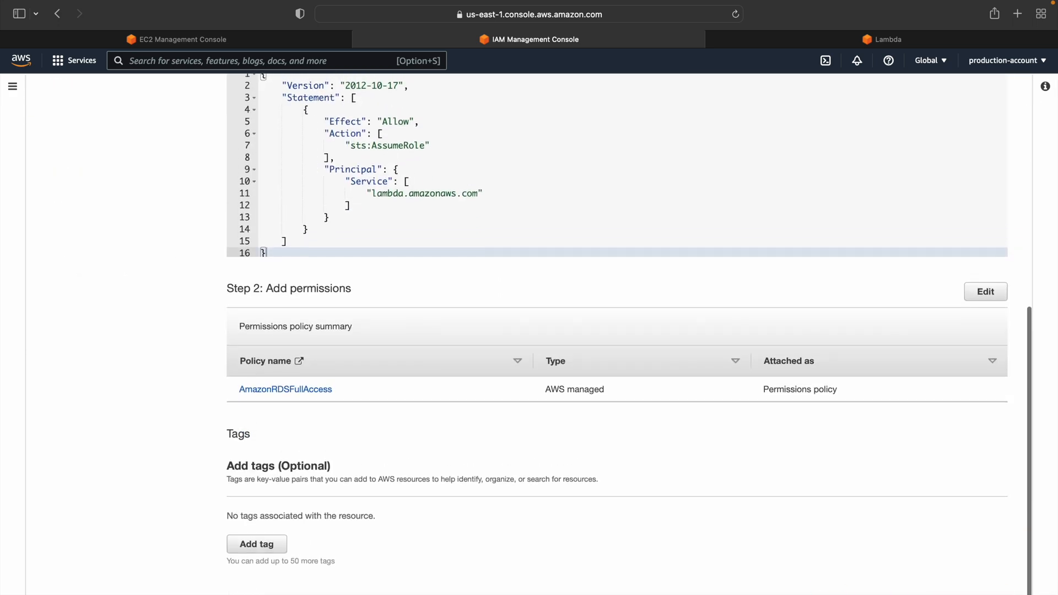
scroll(519, 298, "up", 8)
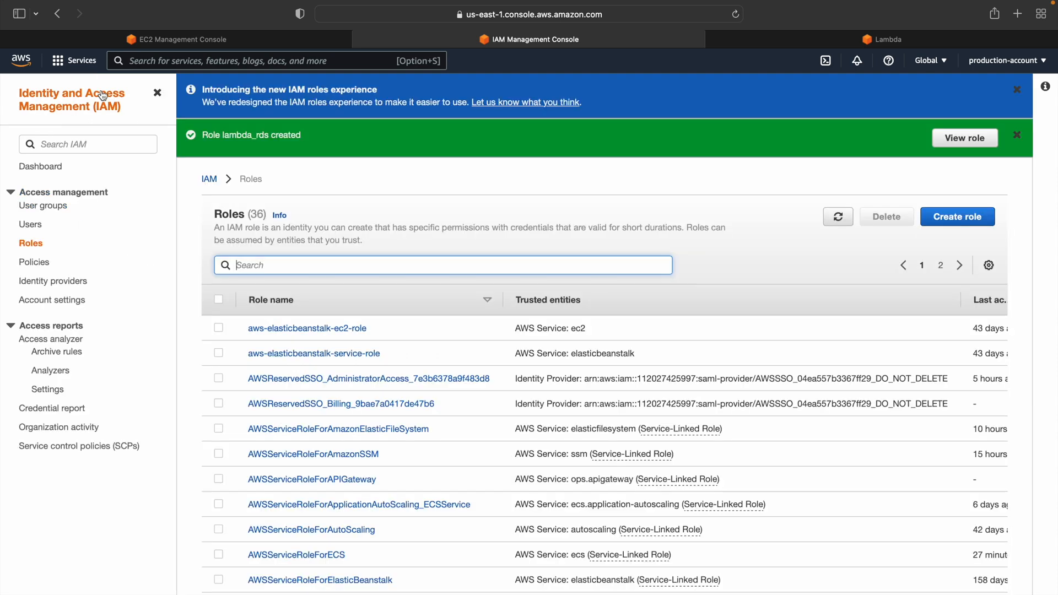
Step: Search the roles for lambda, open the lambda_rds role, and examine its maximum session duration
left_click(347, 261)
type("lambda")
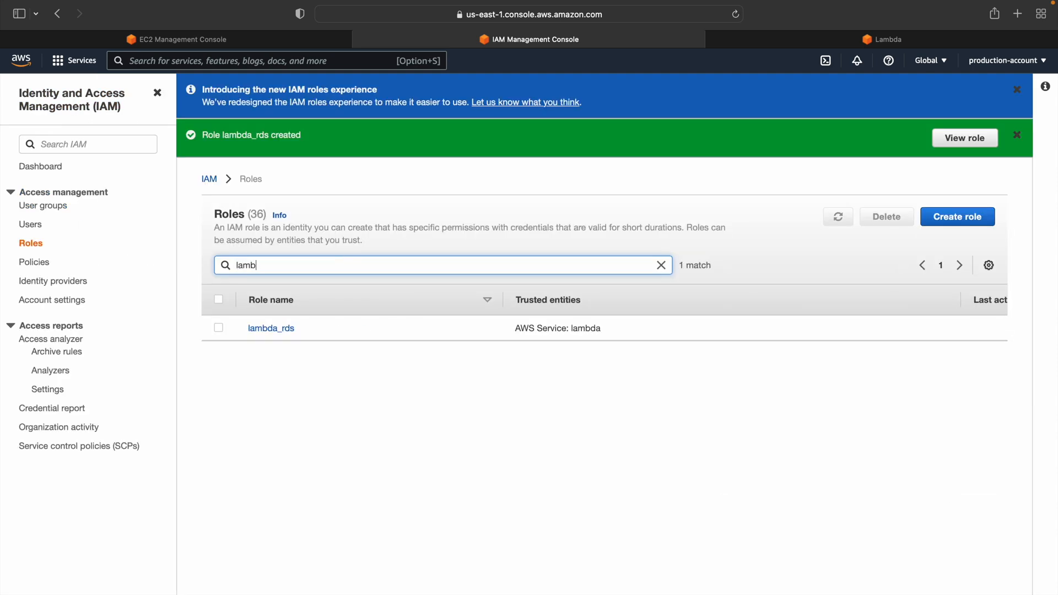
left_click(268, 329)
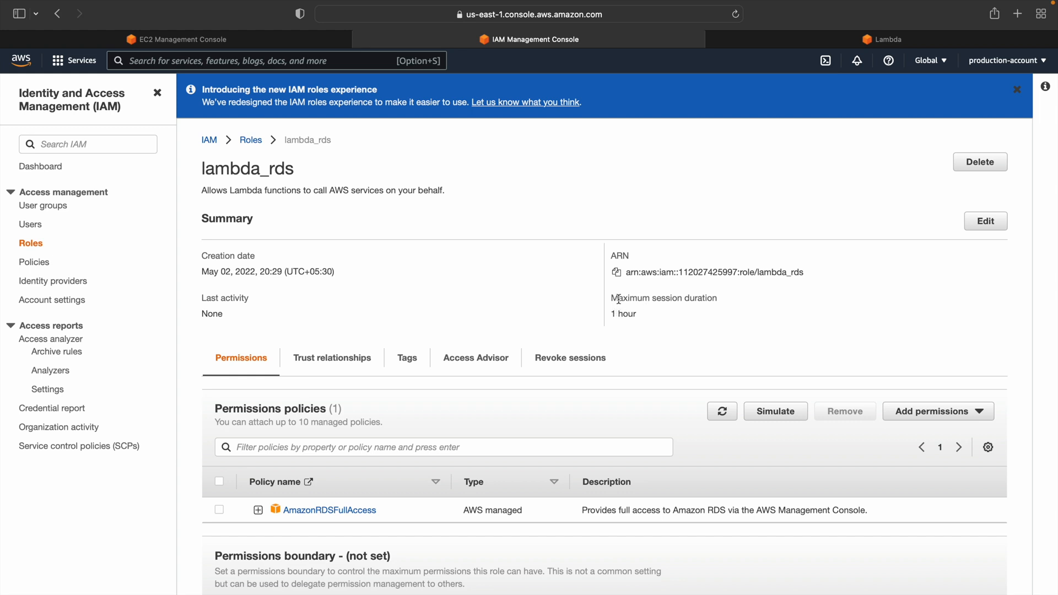
left_click_drag(613, 298, 702, 312)
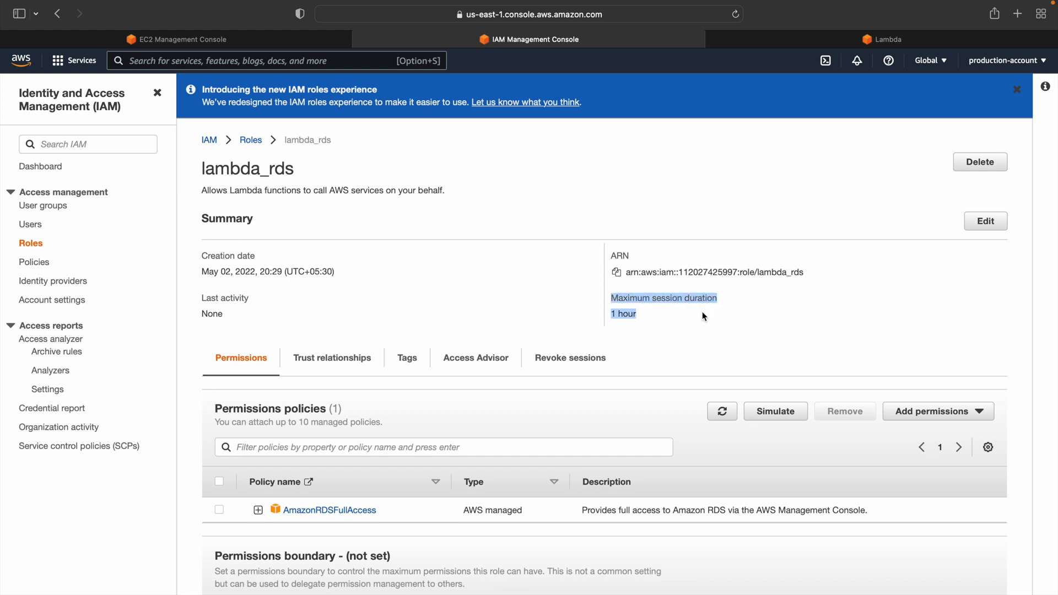
left_click(701, 311)
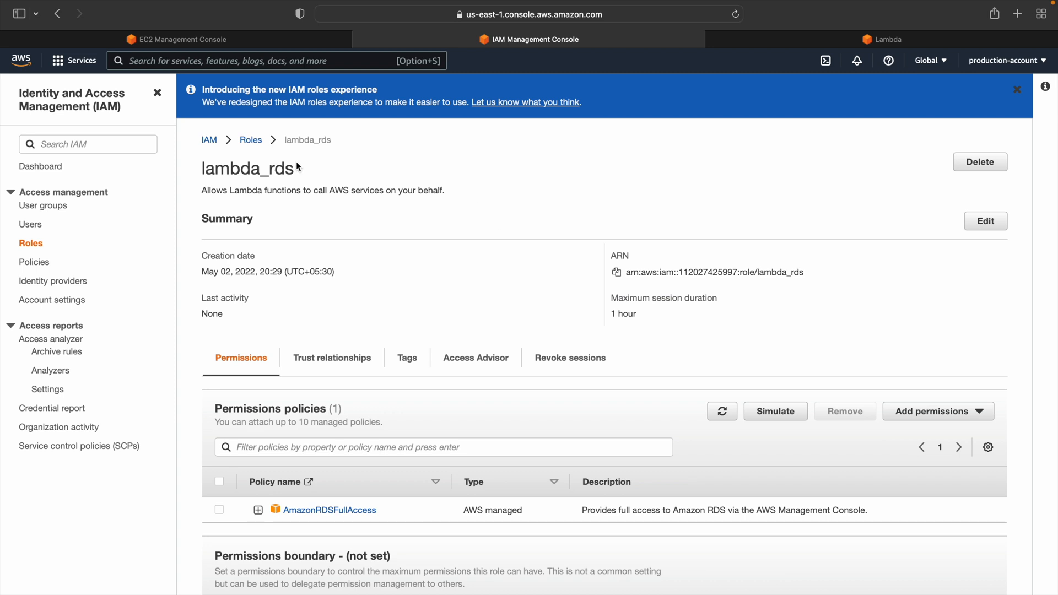
Step: Return to the Lambda function form, refresh the existing roles, and choose lambda_rds as the execution role
left_click(903, 37)
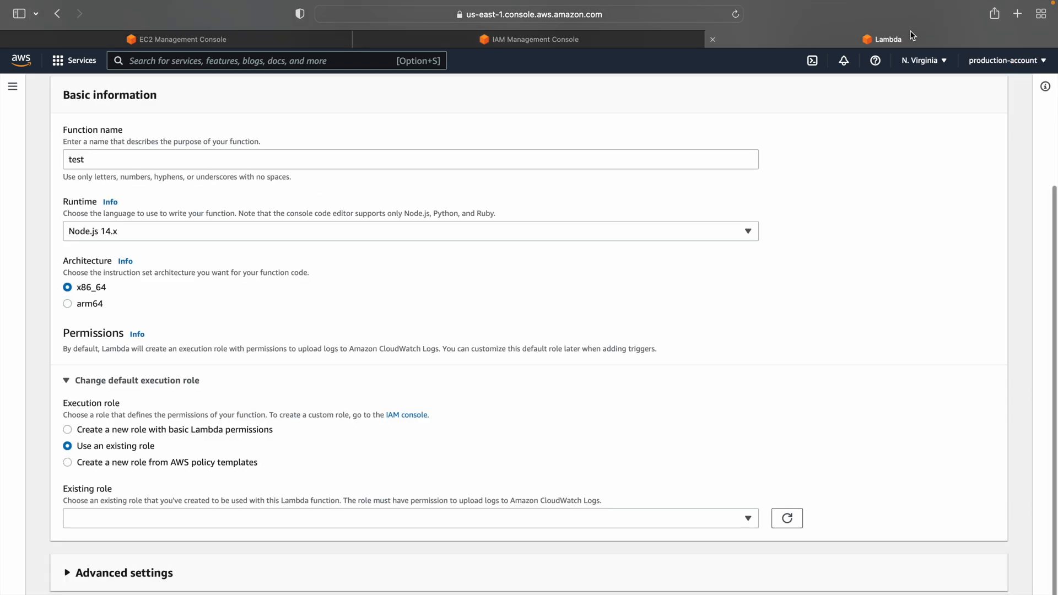
left_click(779, 519)
left_click(659, 523)
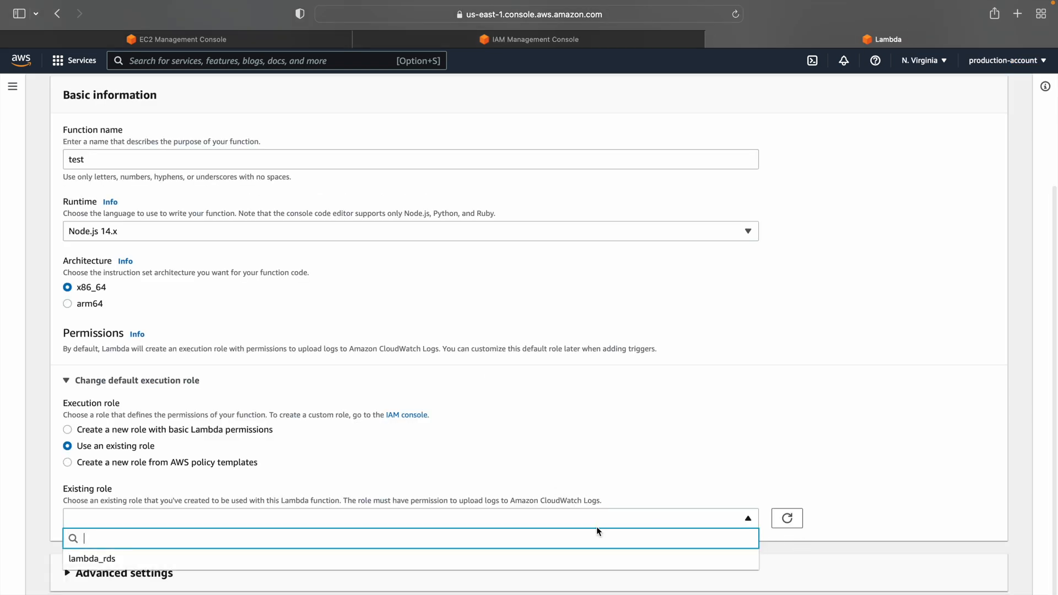
left_click(92, 558)
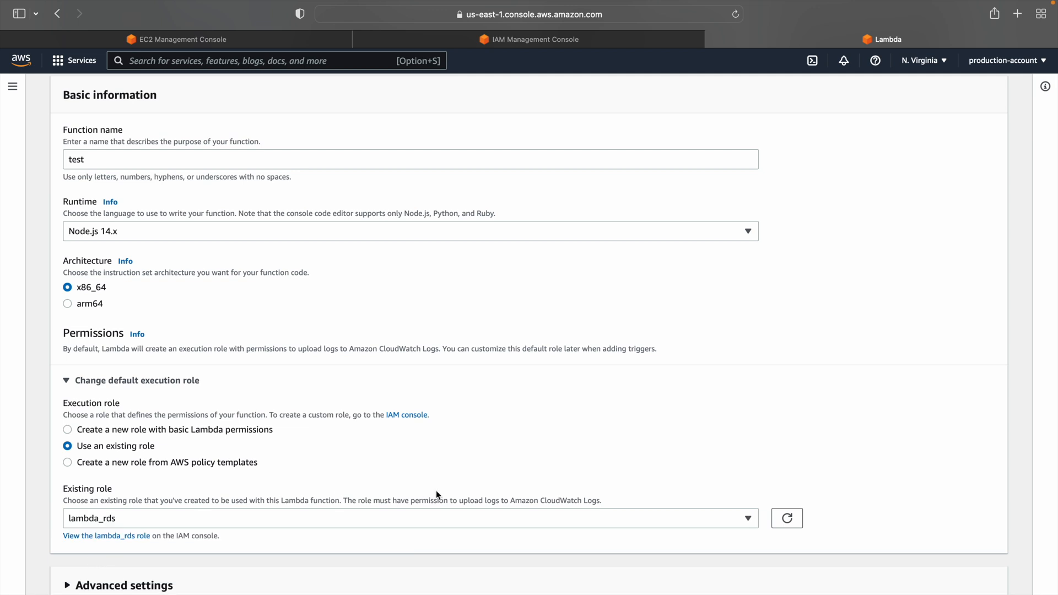
scroll(435, 490, "down", 1)
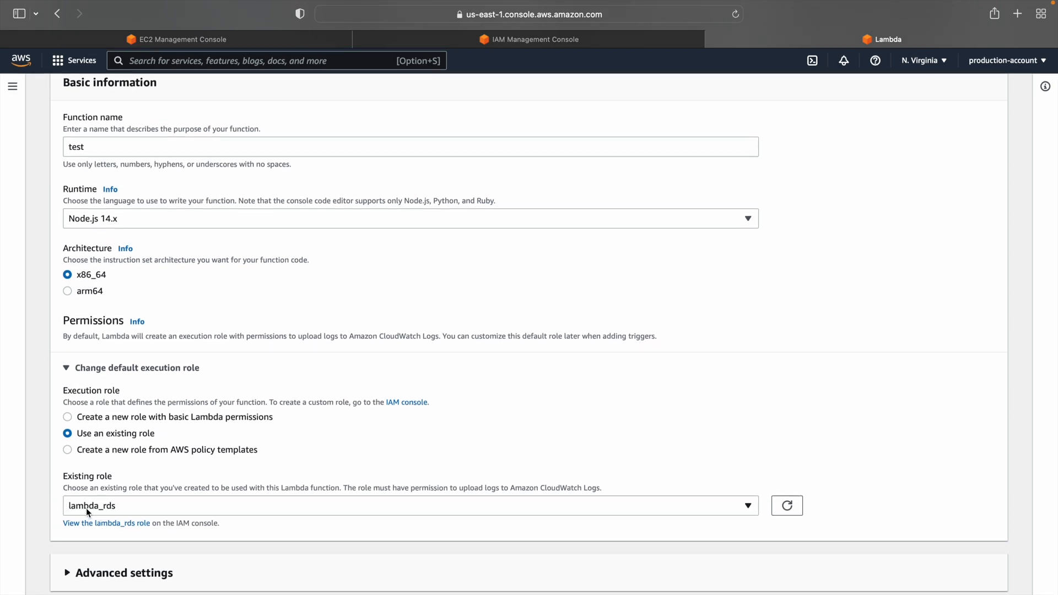
scroll(262, 262, "up", 3)
scroll(262, 263, "down", 3)
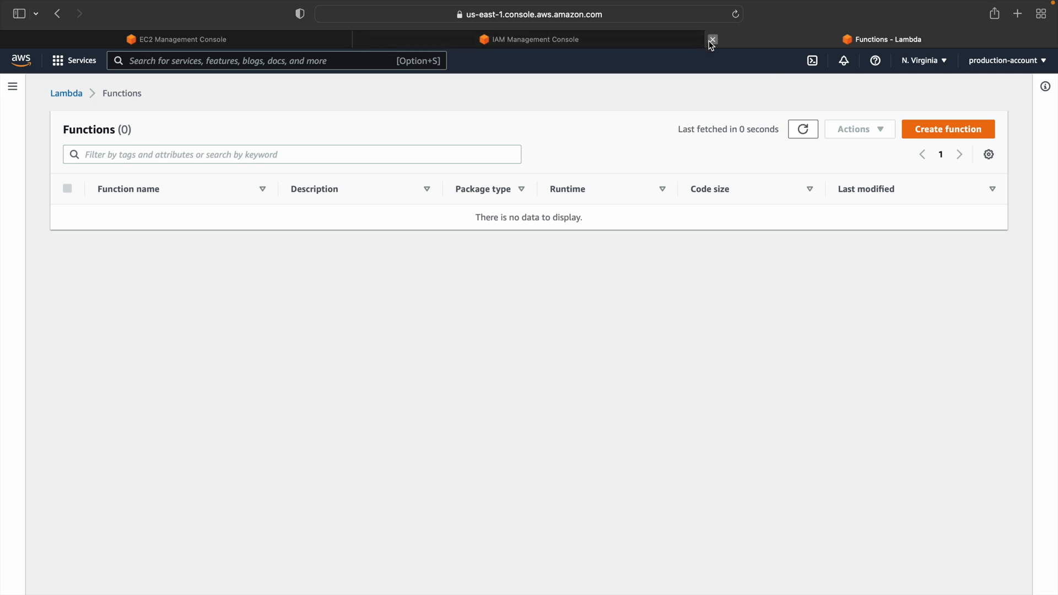
Step: Close the Lambda tab and delete the lambda_rds role, confirming with its name
left_click(712, 39)
left_click(979, 164)
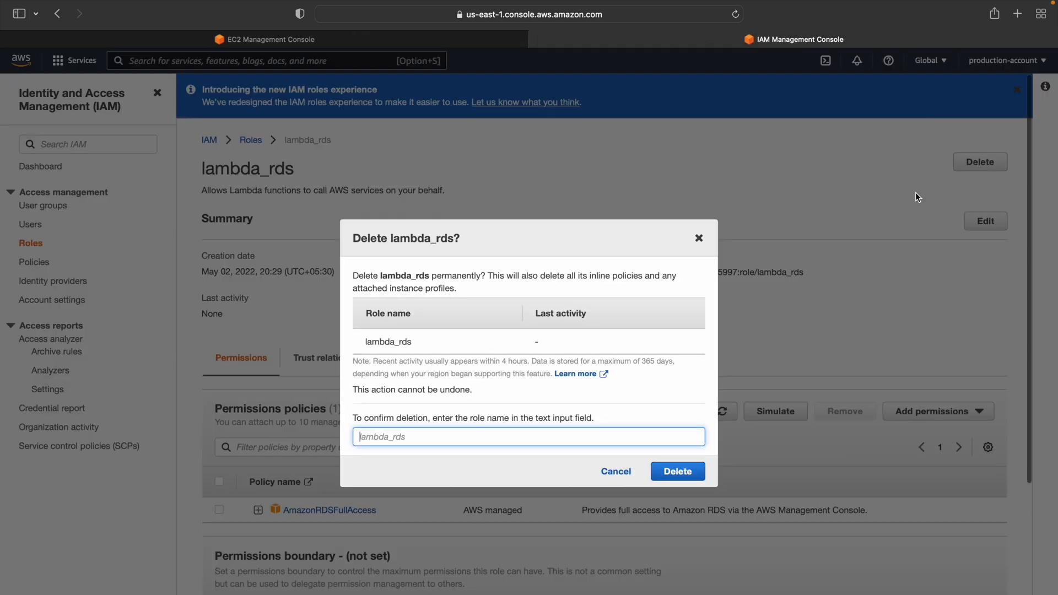
type("lambda_rds")
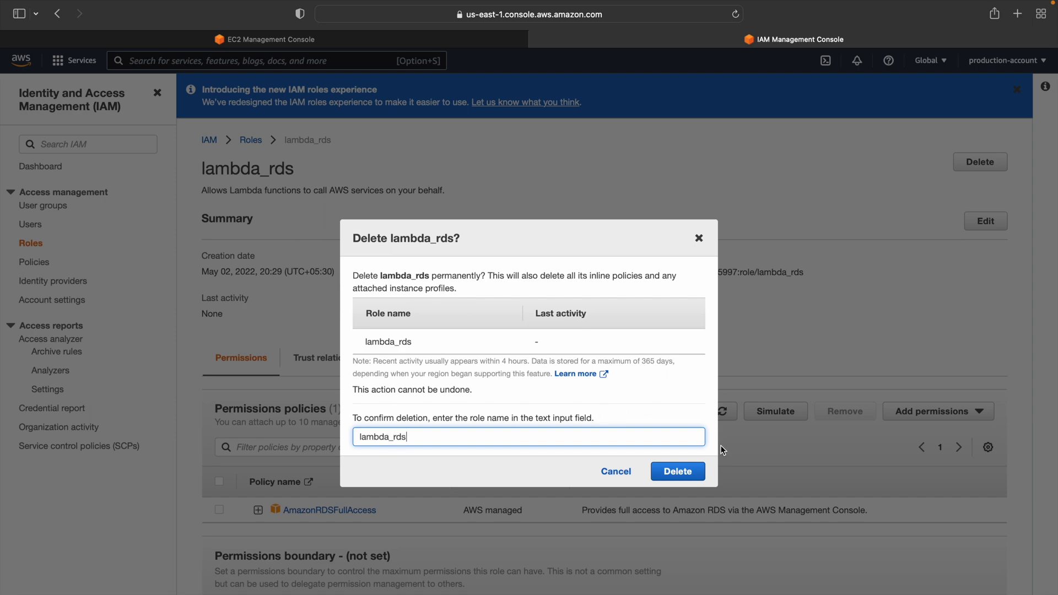
left_click(702, 471)
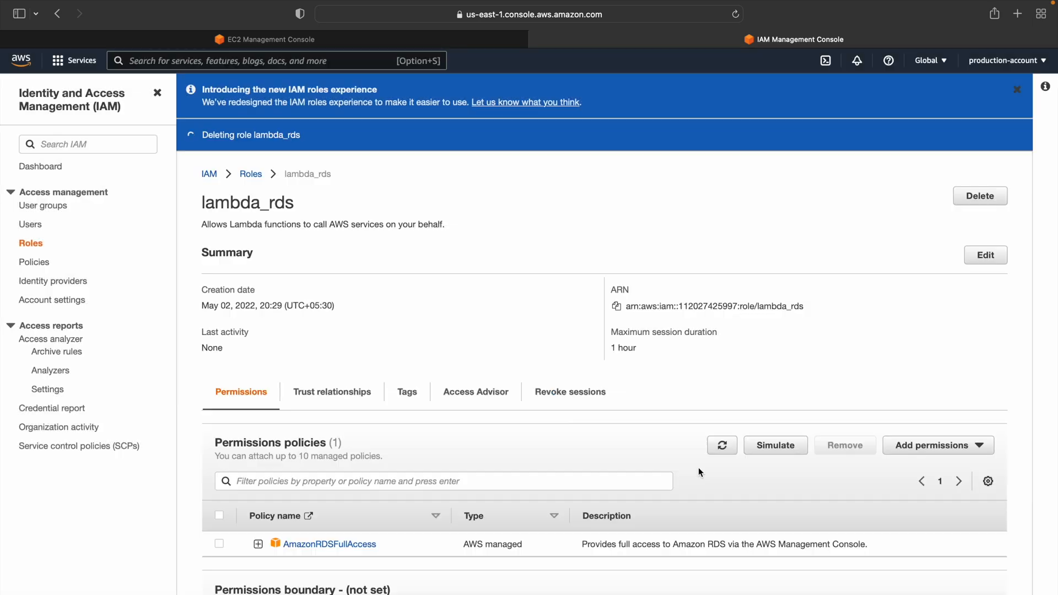
Step: Return to the EC2 instances list and refresh it to check the status of web_server
left_click(280, 43)
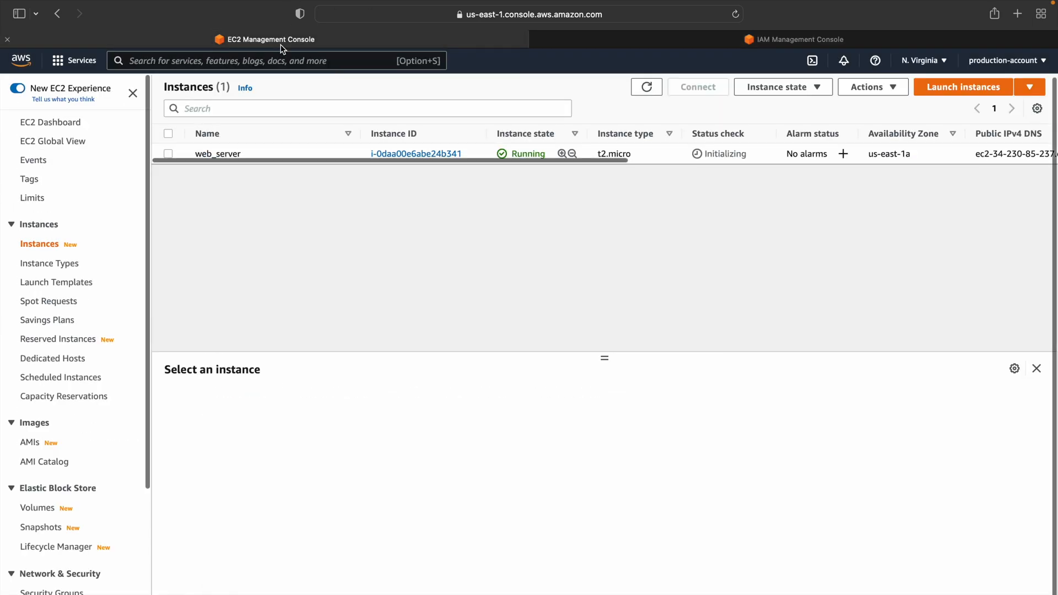
left_click(650, 88)
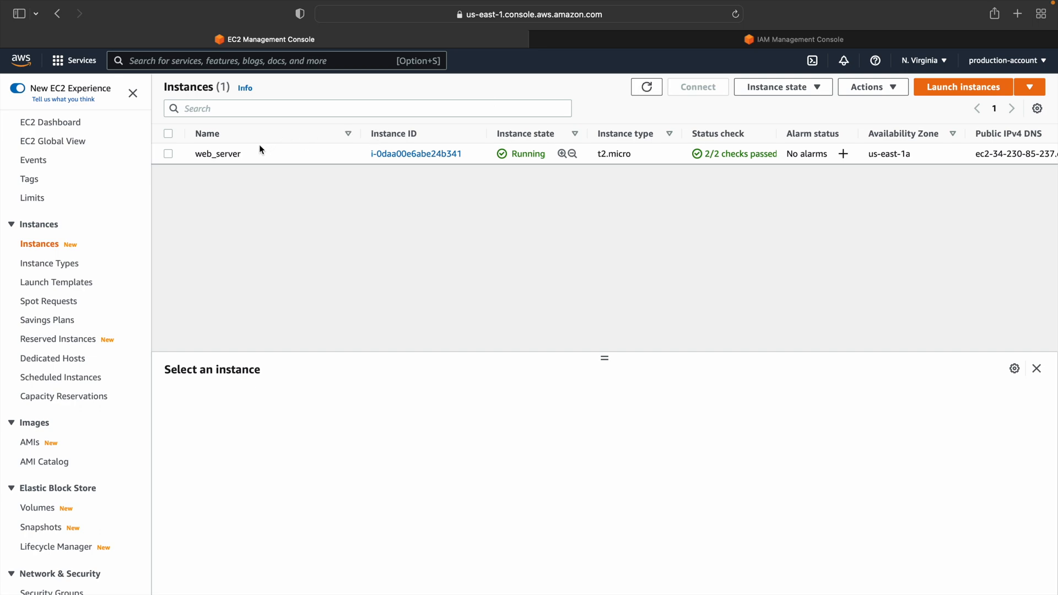
Step: Connect to the web_server instance with EC2 Instance Connect as ec2-user
left_click(221, 155)
left_click(695, 87)
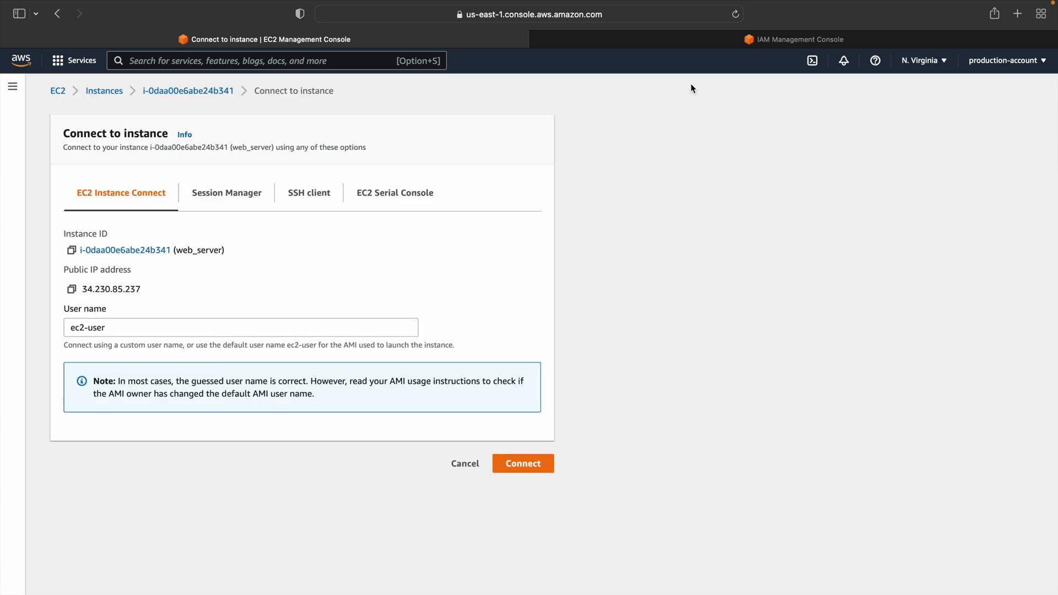
left_click(235, 200)
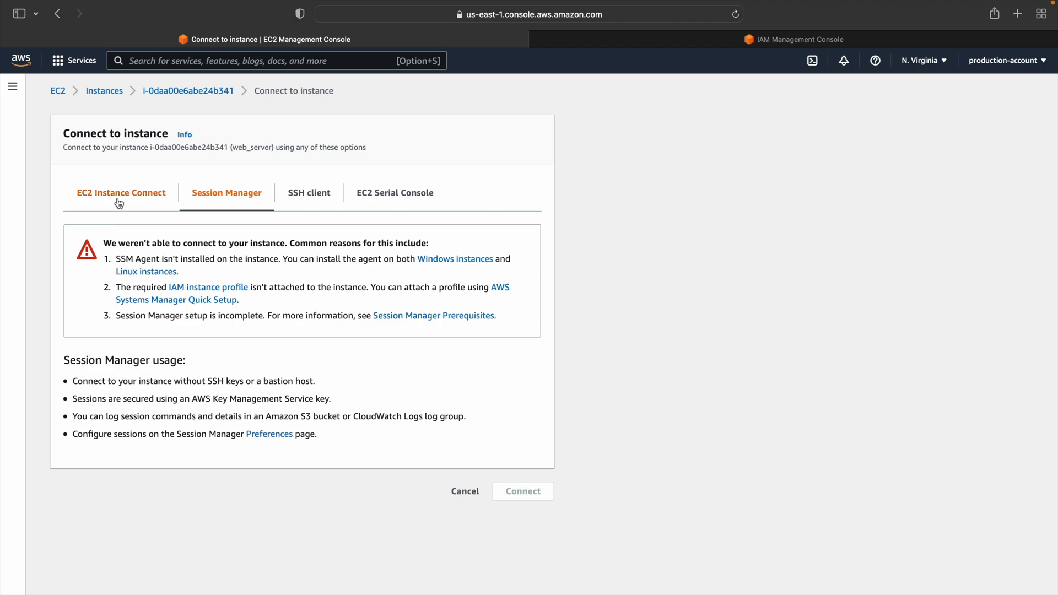
left_click(122, 195)
left_click(507, 456)
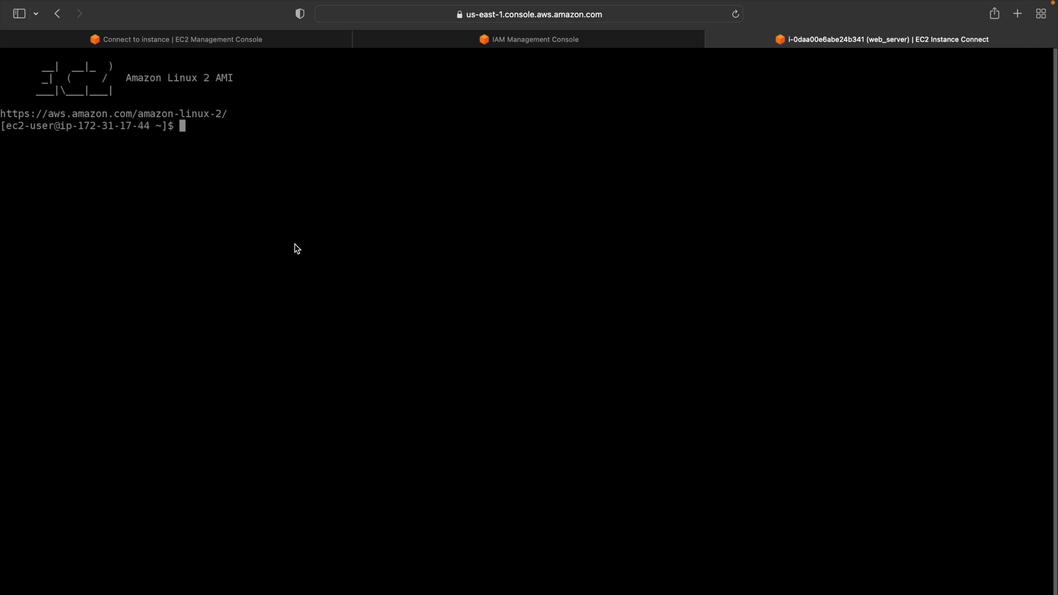
Step: Run aws configure in the instance terminal, leaving the access key ID, secret access key, default region and output format empty
type("aws configure")
key("Return")
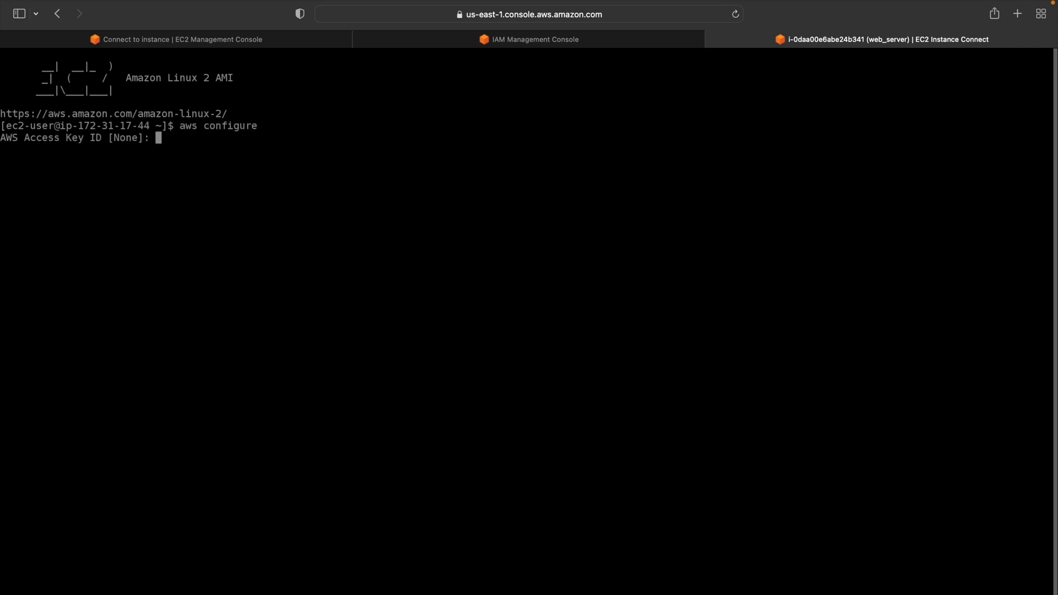
key("Return")
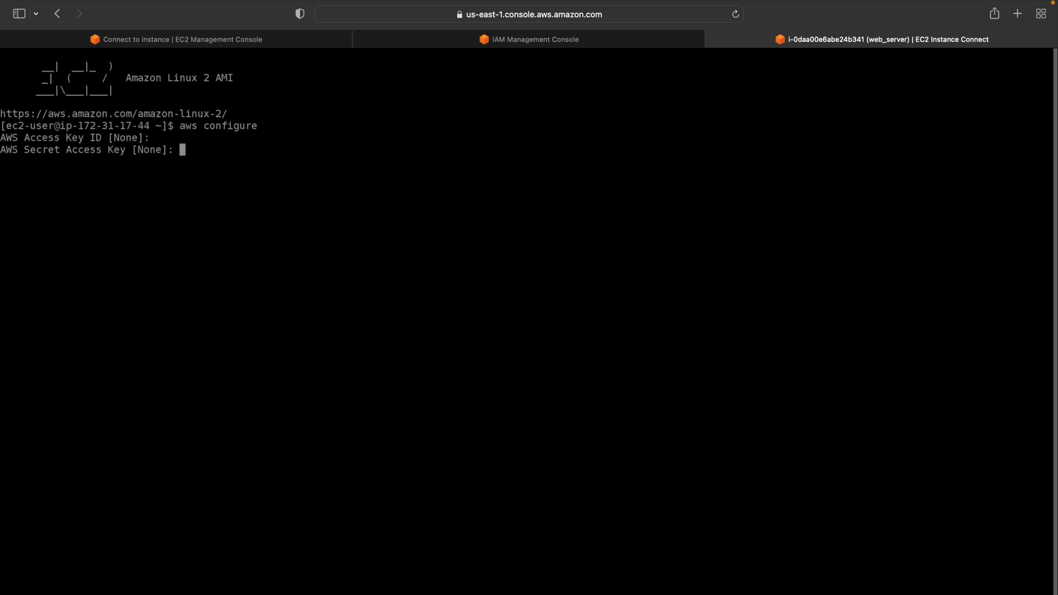
key("Return")
key("Return")
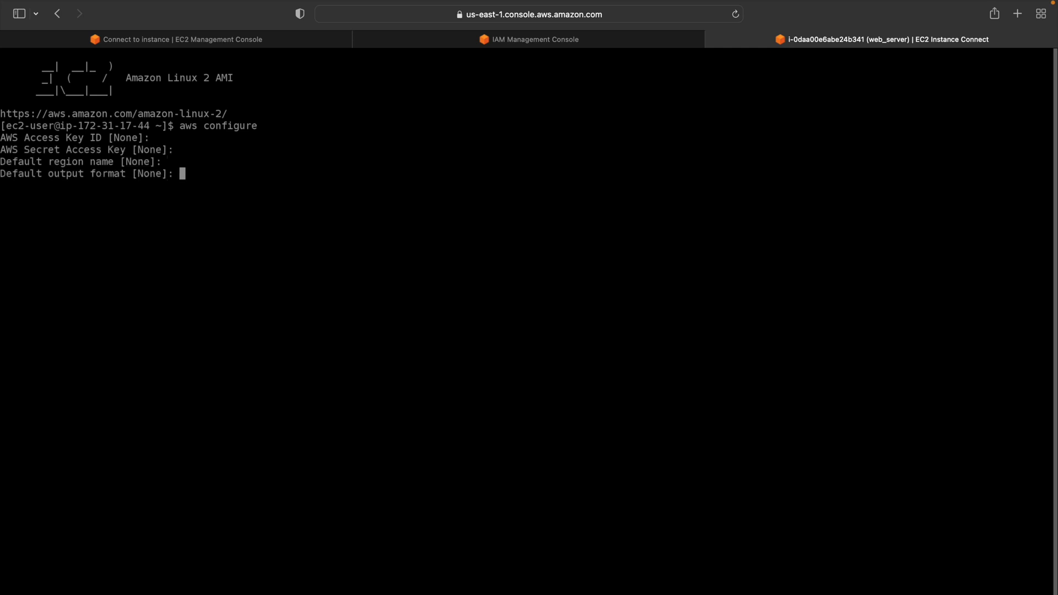
key("Return")
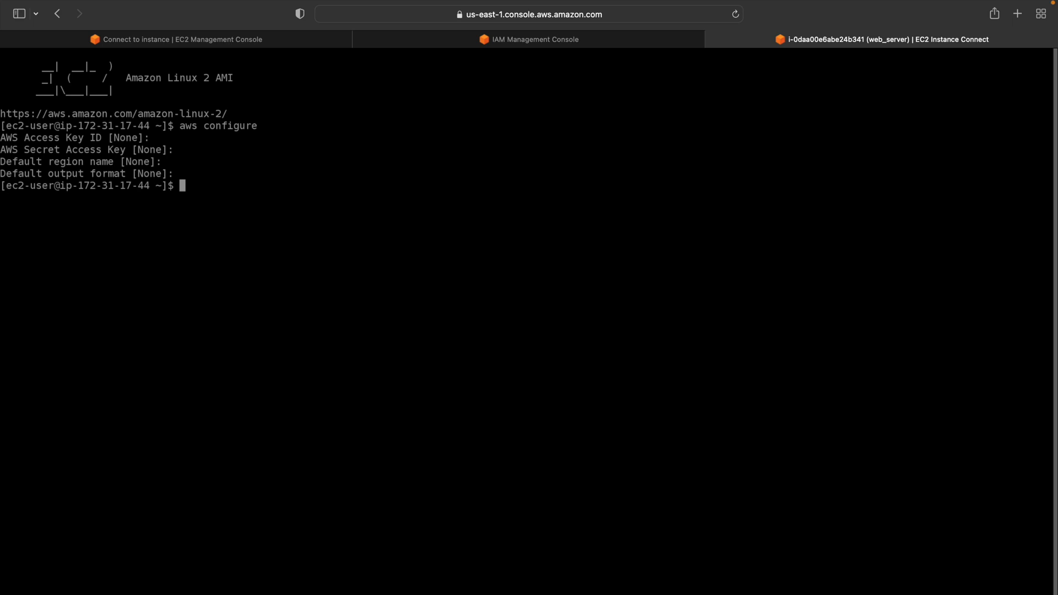
Step: Try to list the VPCs with aws ec2 describe-vpc and look through the valid subcommands in the output
type("aws ec2 describe-vpc")
key("Return")
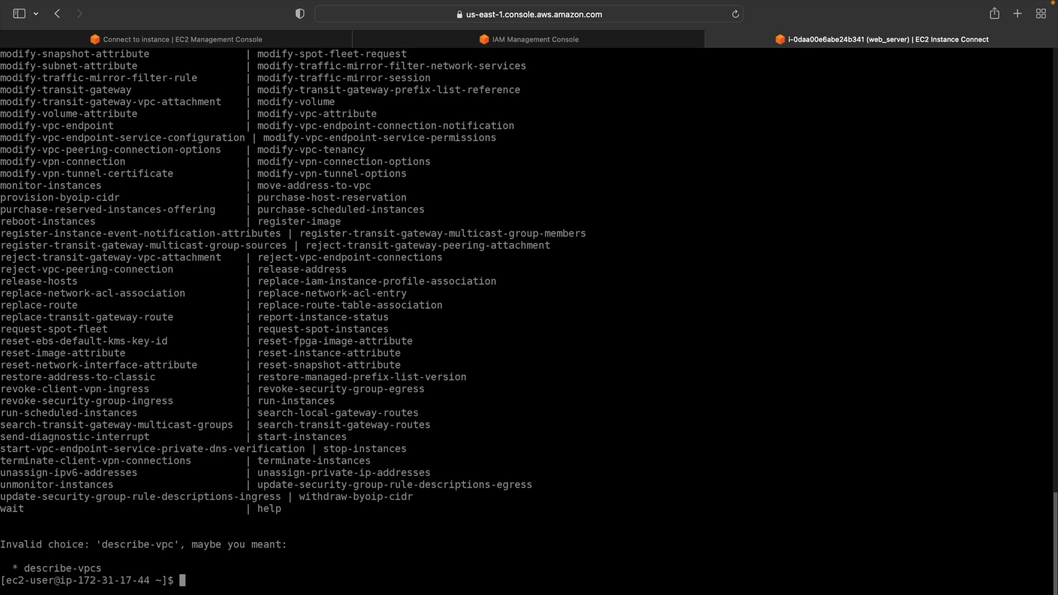
scroll(194, 328, "up", 10)
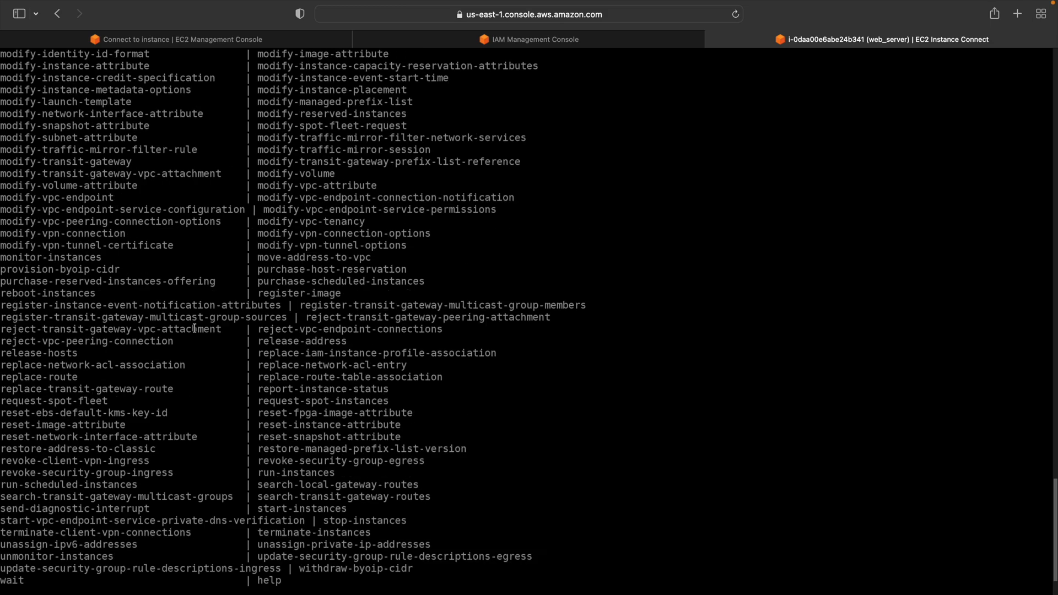
scroll(194, 327, "up", 6)
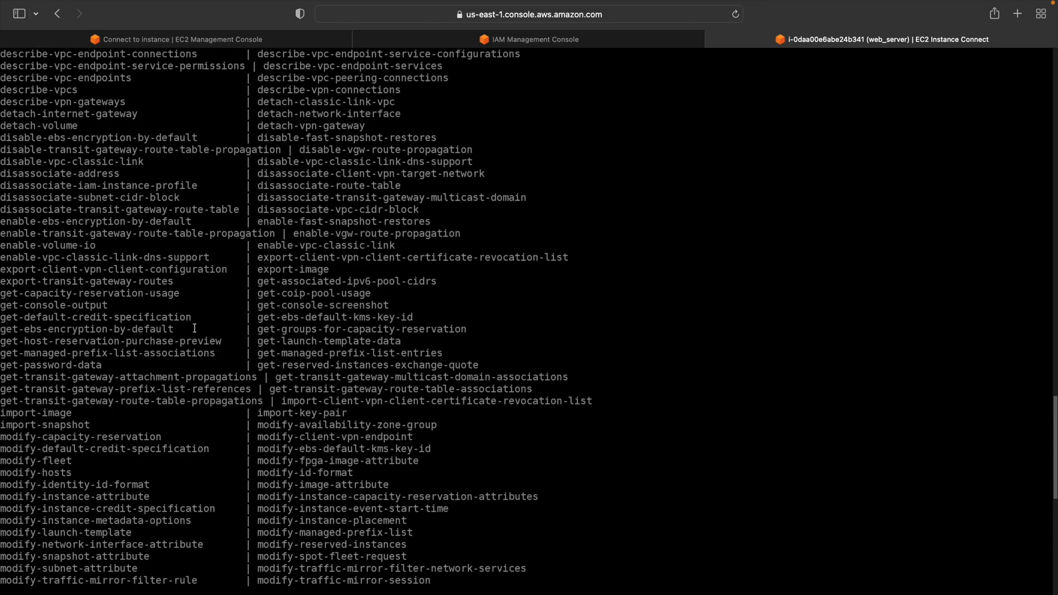
left_click_drag(6, 199, 85, 197)
Step: Rerun the previous command corrected to aws ec2 describe-vpcs
key("Up")
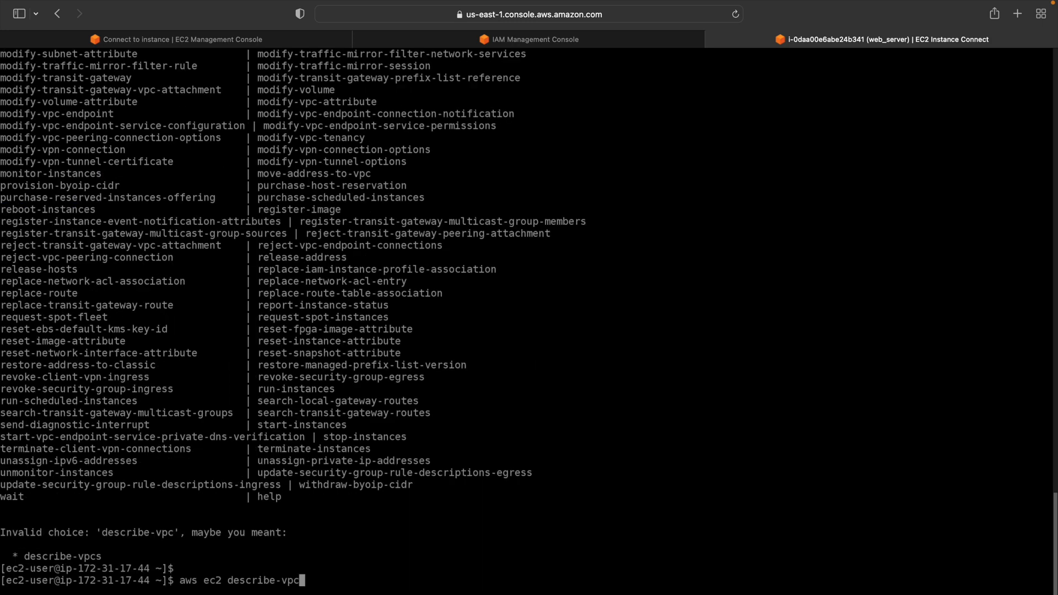
type("s")
key("Return")
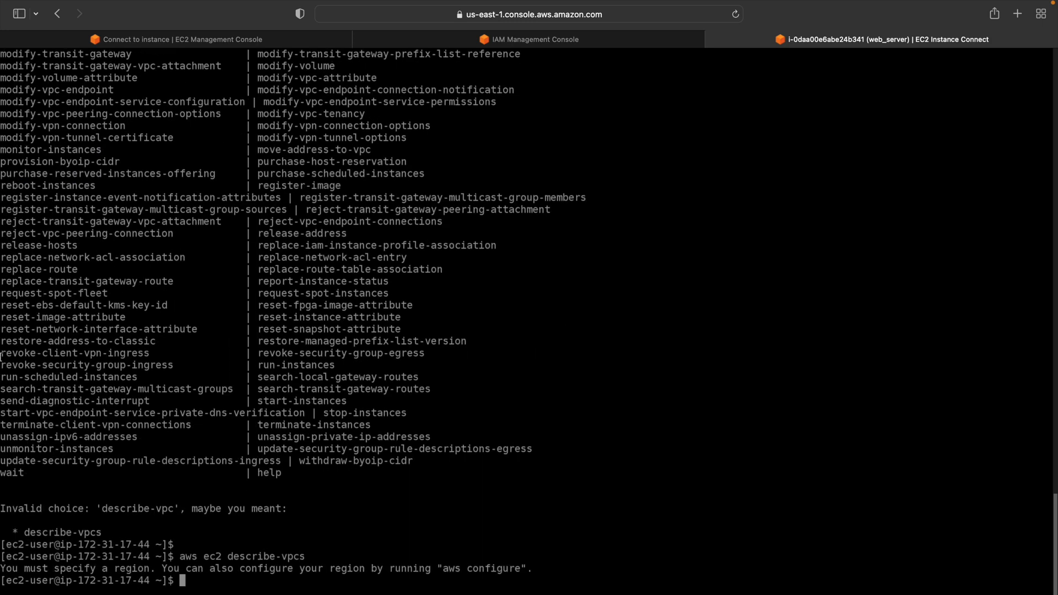
Step: Read the command's response and rerun it as aws ec2 describe-vpcs --region us-east-1
left_click_drag(170, 575, 499, 568)
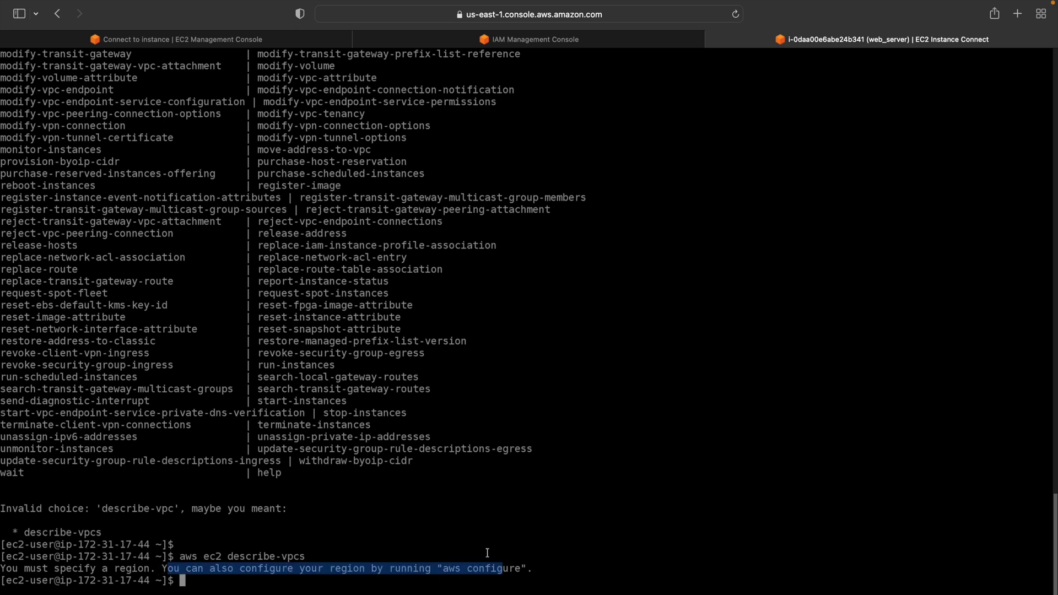
left_click(471, 541)
key("Up")
type("--re")
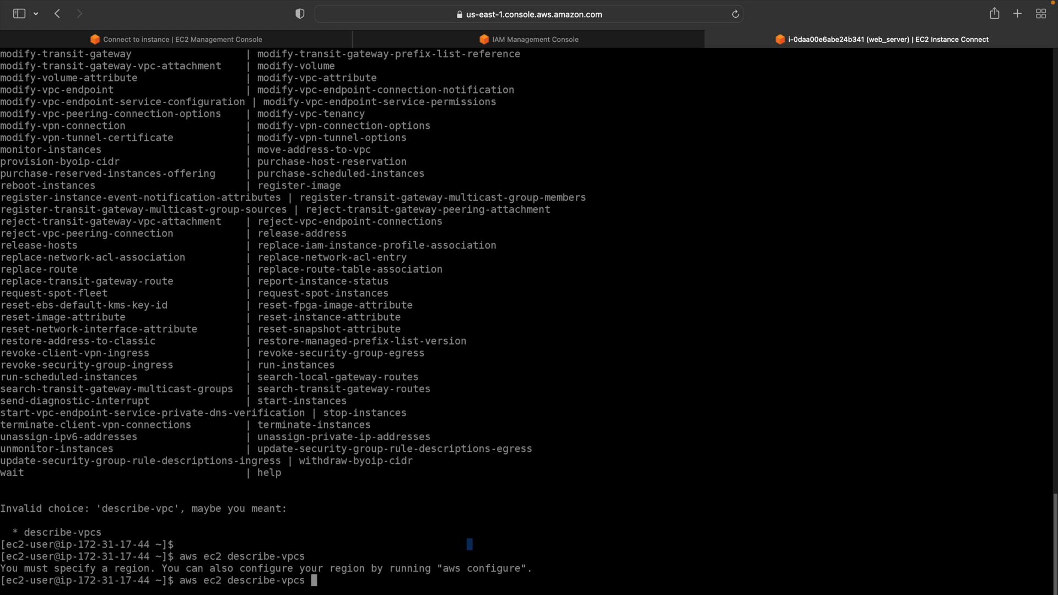
type("gion us-east")
type("-1")
key("Return")
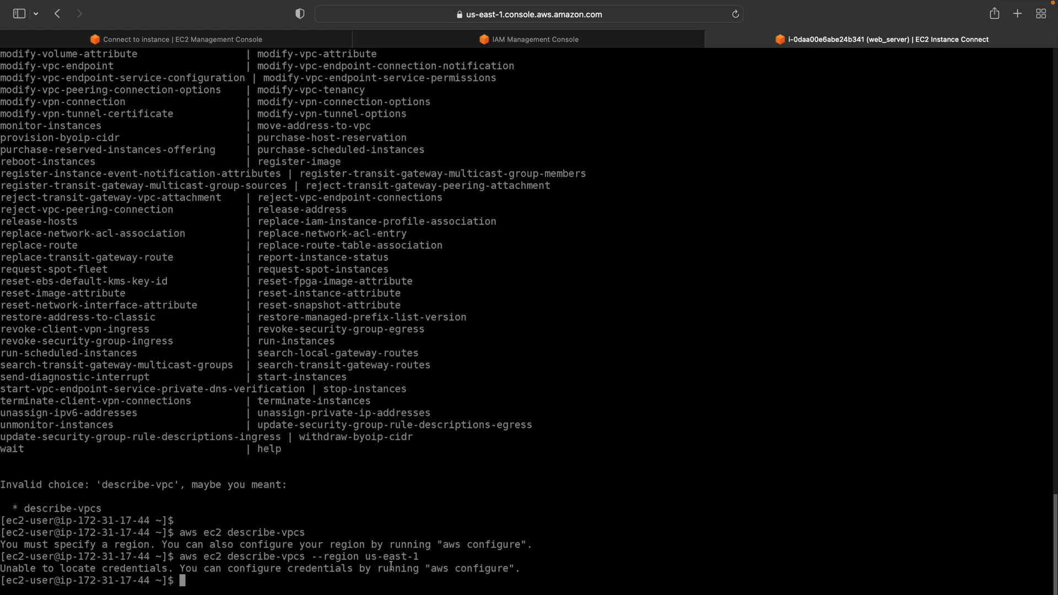
Step: Run aws configure with us-east-1 as the default region, leaving both access key fields and the output format empty
type("aws configure")
key("Return")
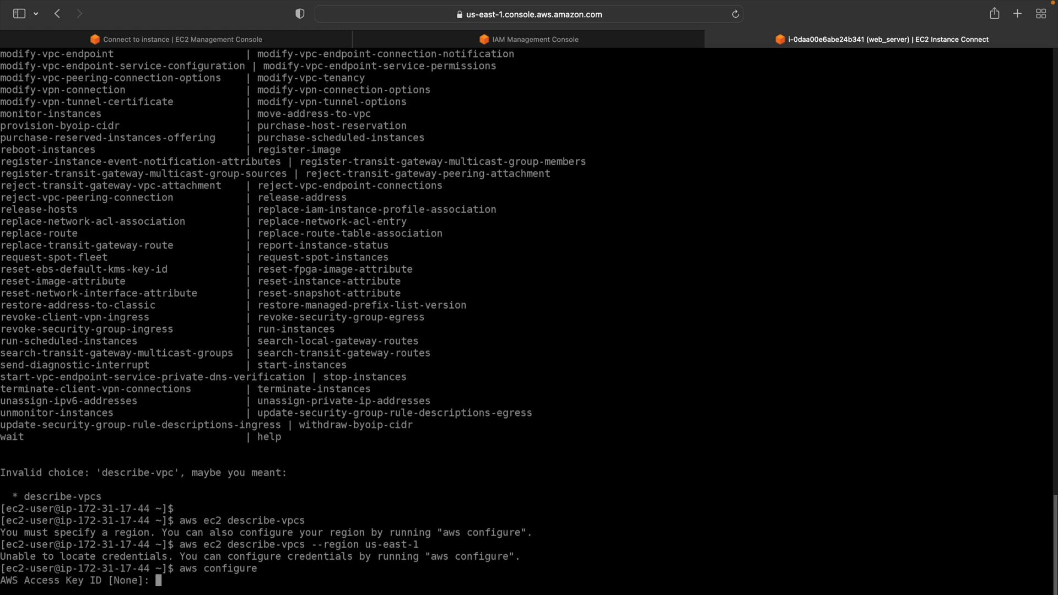
key("Return")
key("Return")
type("us-east-1")
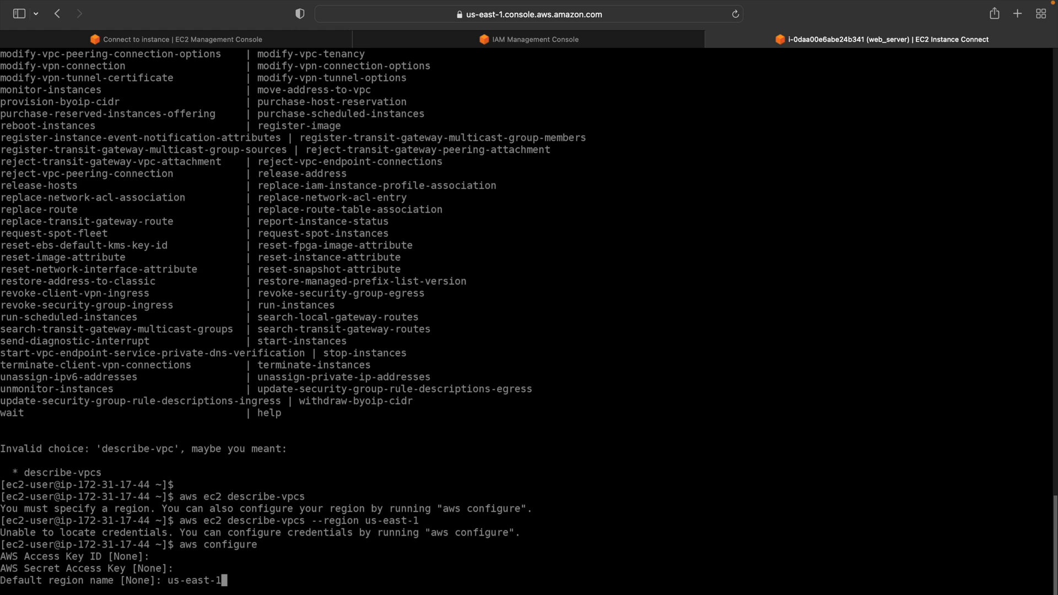
key("Return")
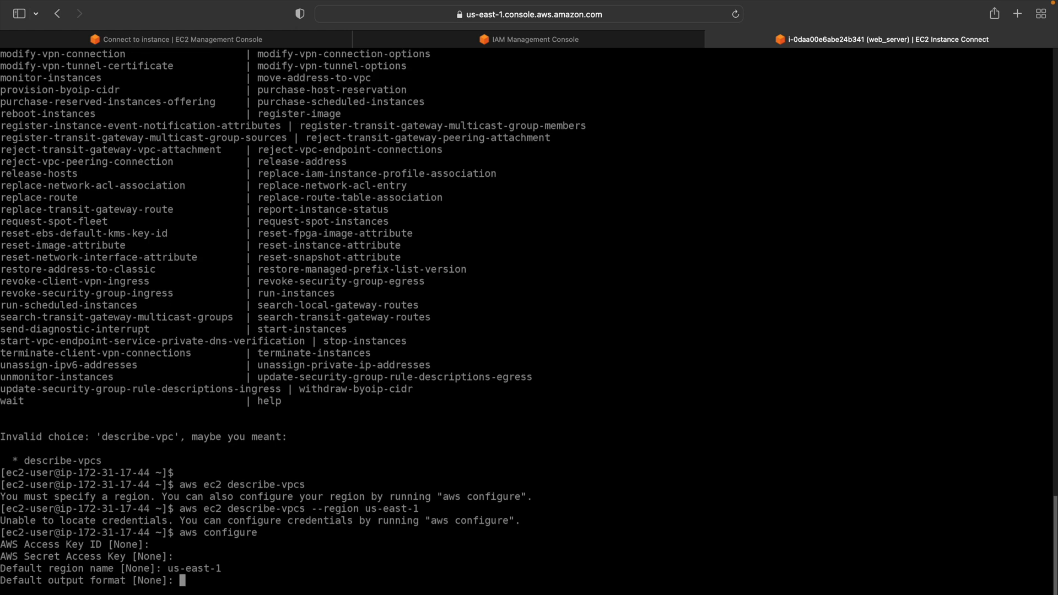
key("Return")
Step: Rerun aws ec2 describe-vpcs without the region option and examine its response
key("Up")
key("Up")
key("Up")
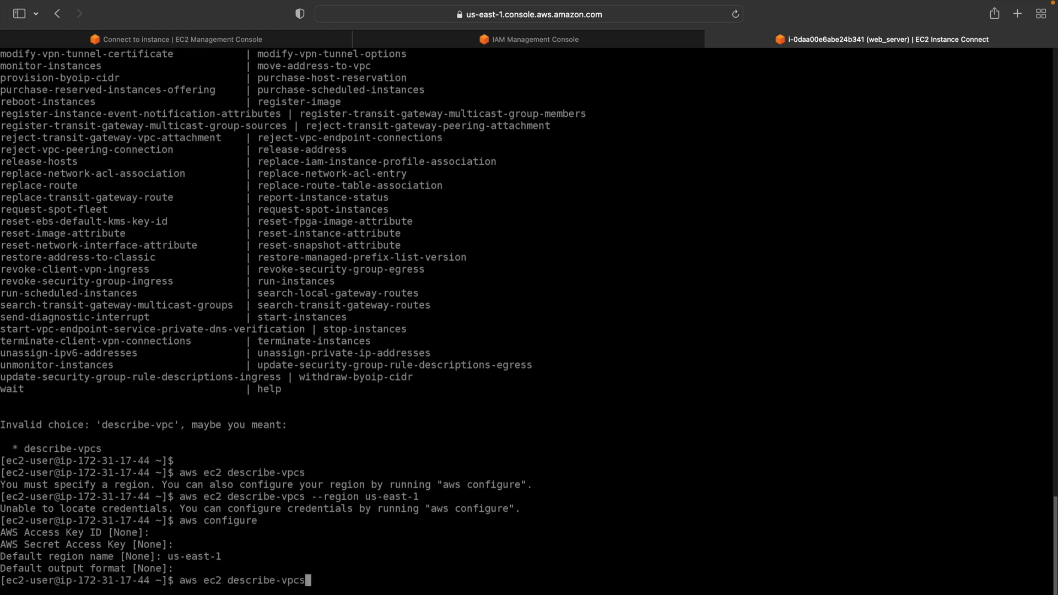
key("Return")
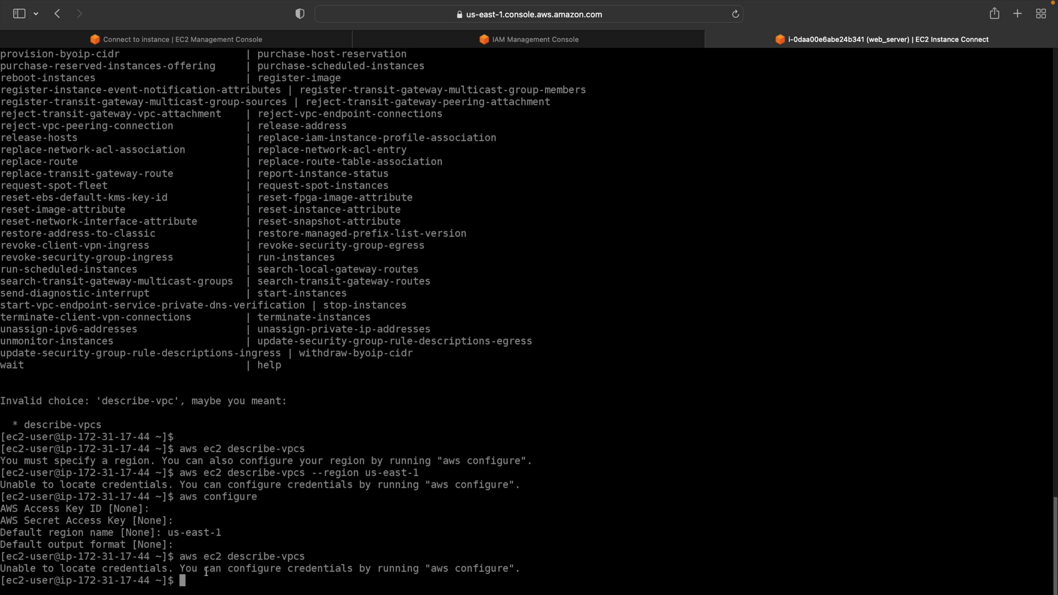
left_click_drag(199, 569, 357, 564)
left_click_drag(259, 485, 339, 485)
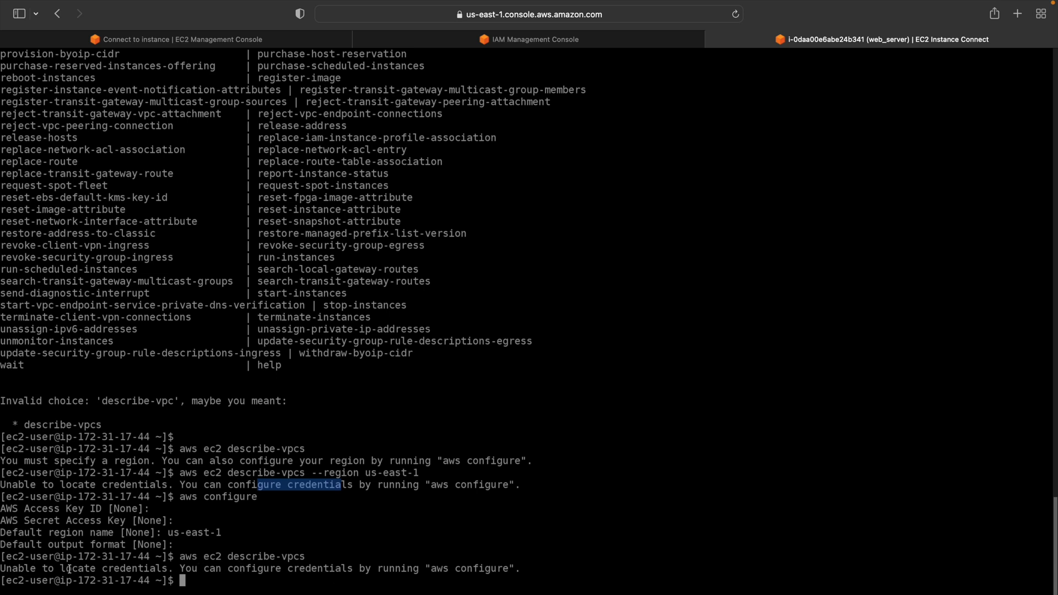
left_click_drag(60, 568, 252, 562)
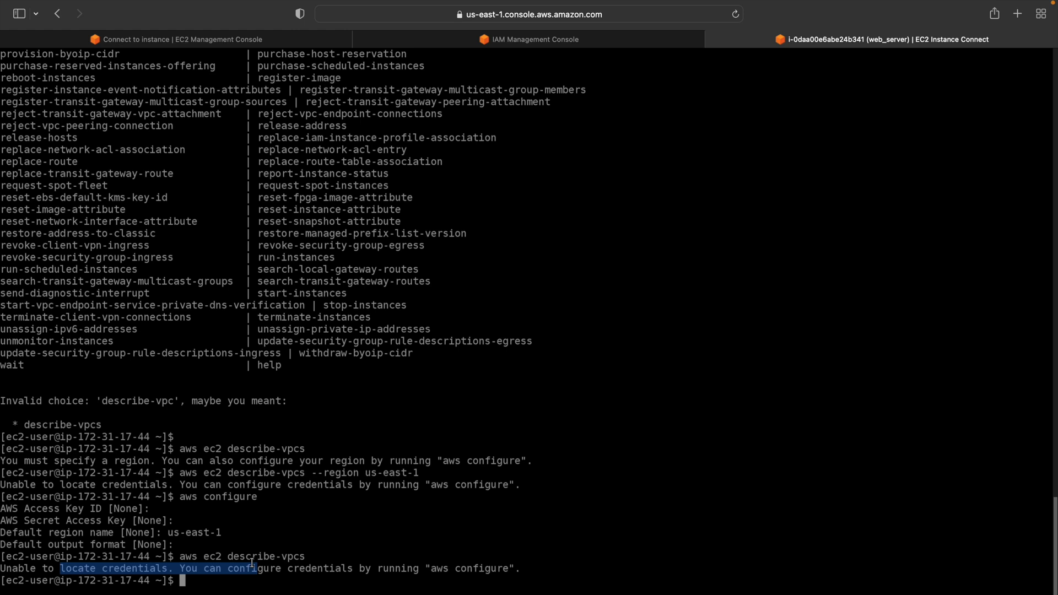
left_click_drag(432, 568, 522, 568)
Step: Run aws configure again and keep every existing setting without entering any access keys
type("aws configure")
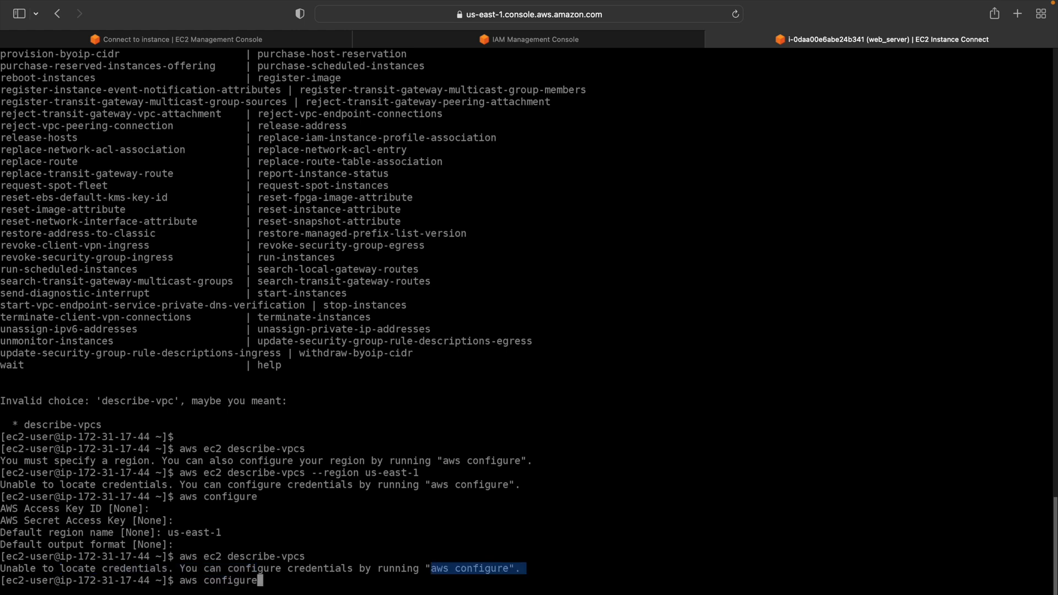
key("Return")
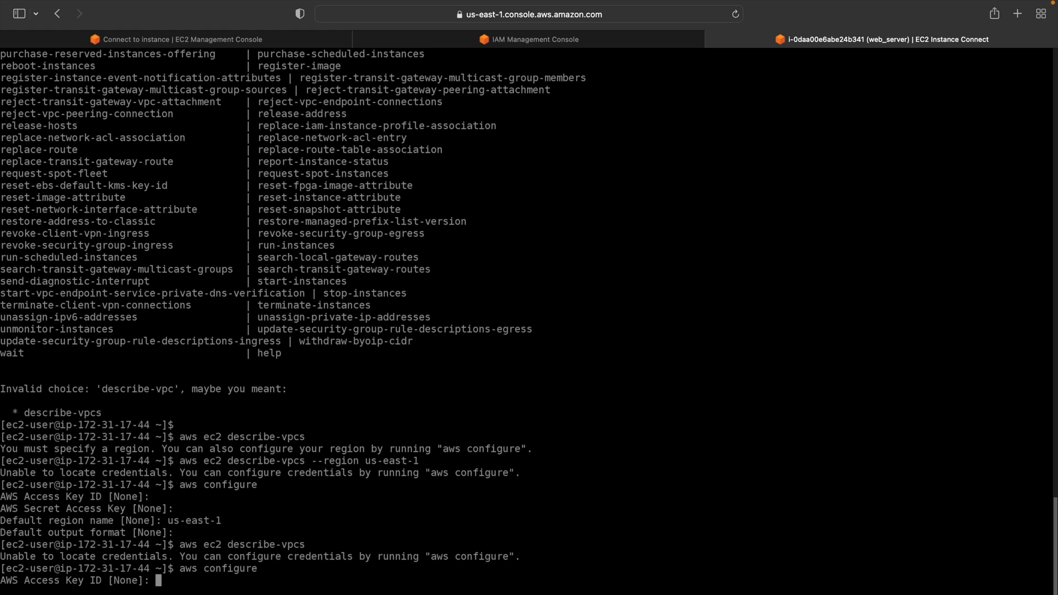
key("Return")
key("Return")
key("Return")
key("Return")
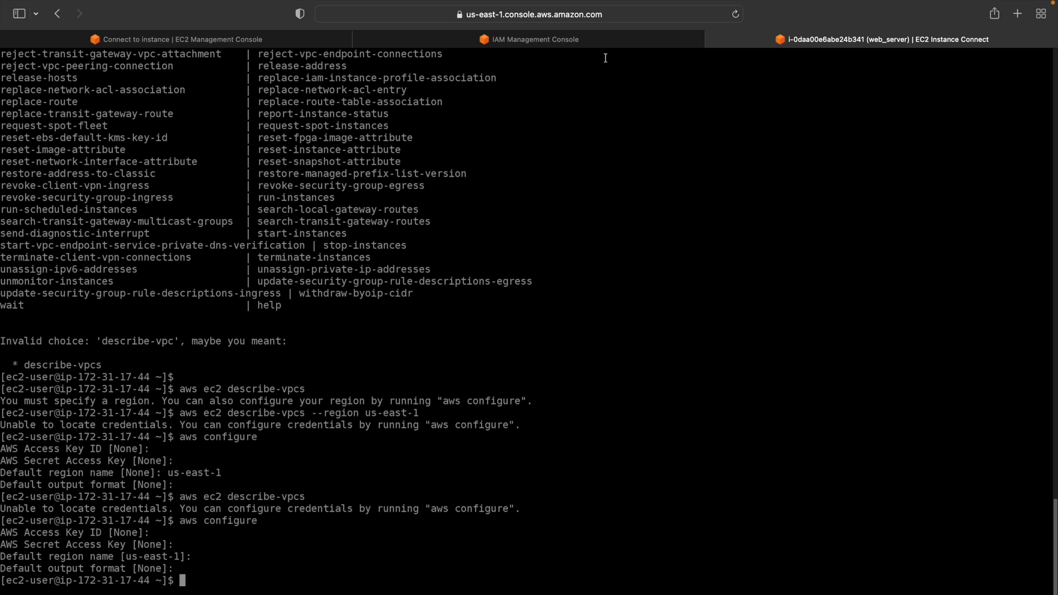
Step: Return to the EC2 console, open the web_server instance's details and open its Modify IAM role form
left_click(168, 37)
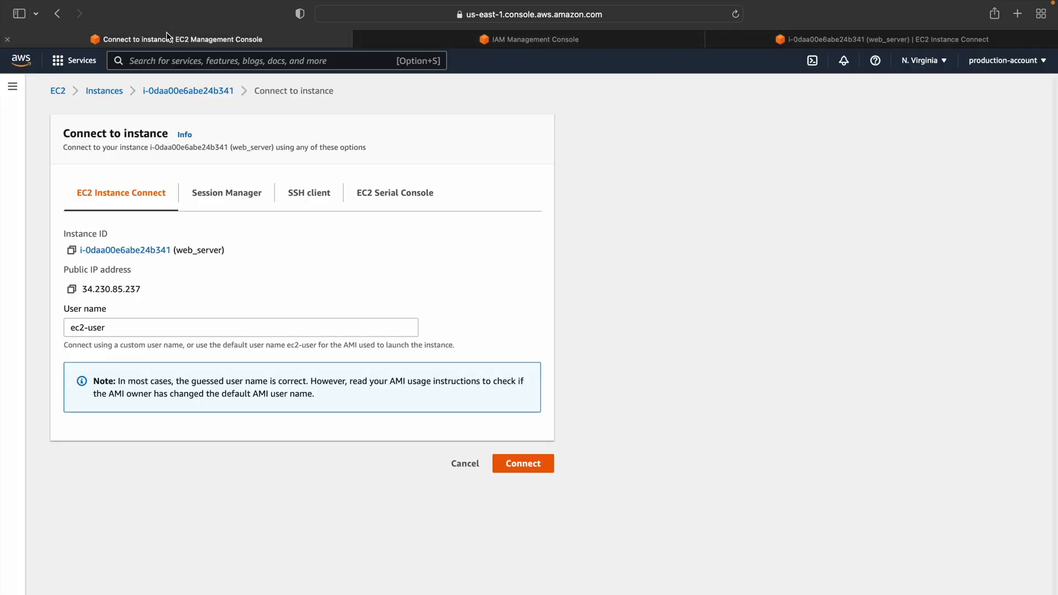
left_click(173, 89)
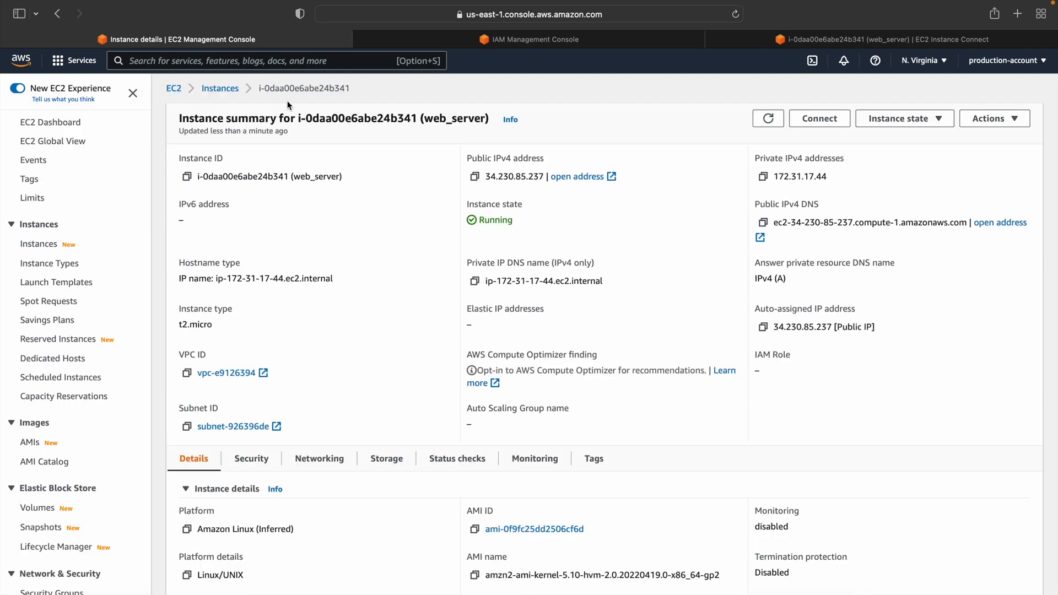
left_click_drag(263, 88, 350, 88)
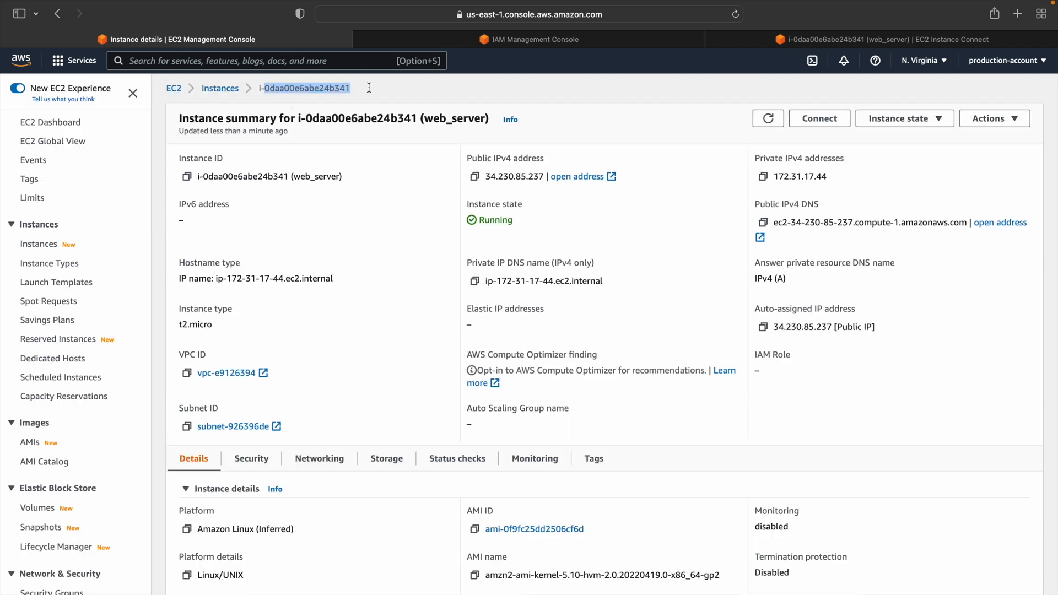
left_click(998, 121)
mouse_move(936, 214)
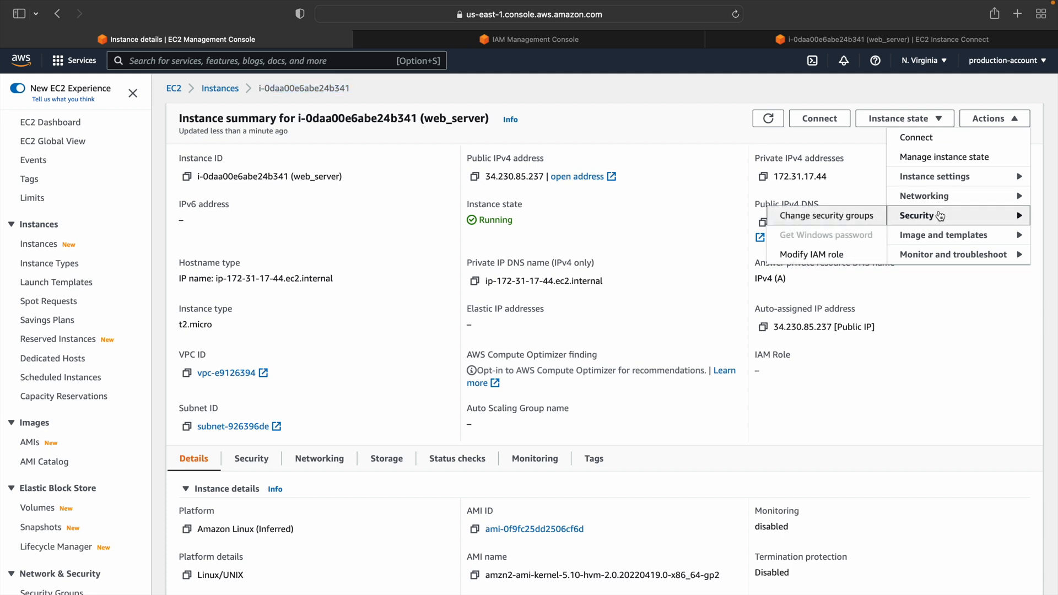
left_click(816, 258)
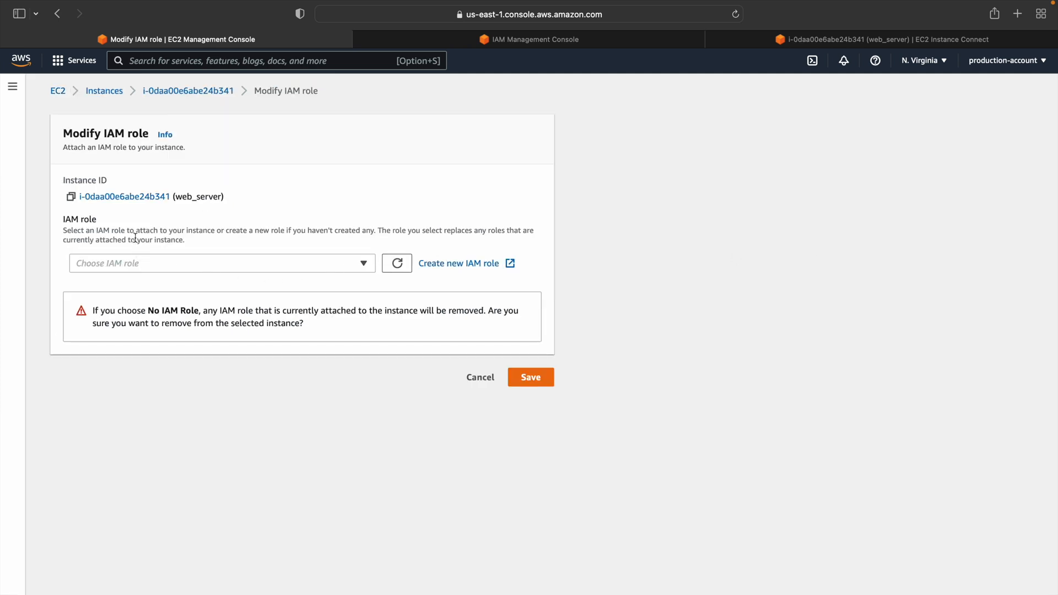
Step: Refresh the available IAM roles, attach ec2_s3 to web_server, and return to the instance's terminal session
left_click(388, 266)
left_click(249, 265)
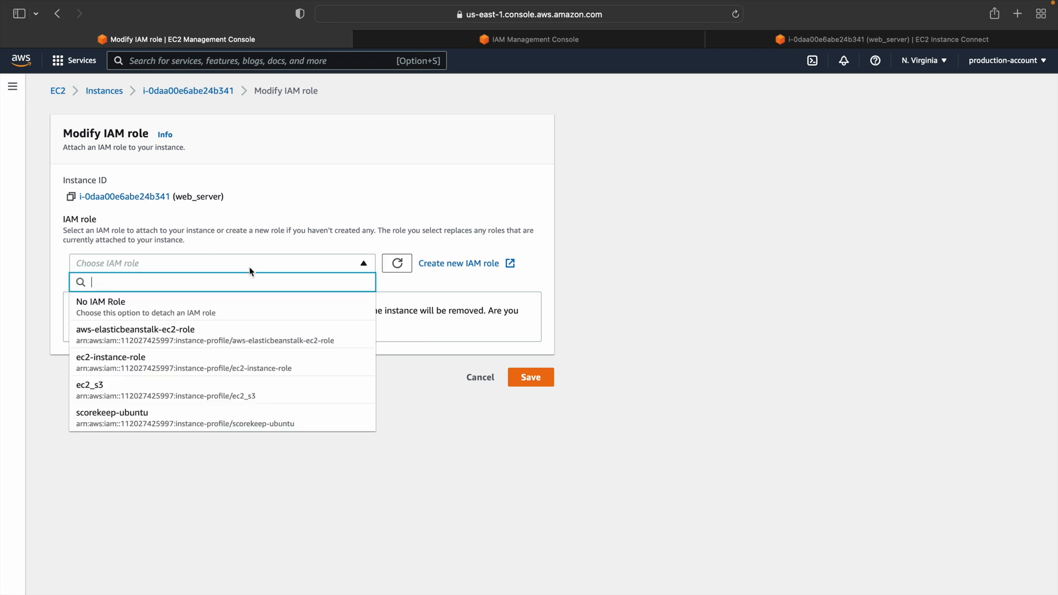
left_click(130, 397)
left_click(361, 267)
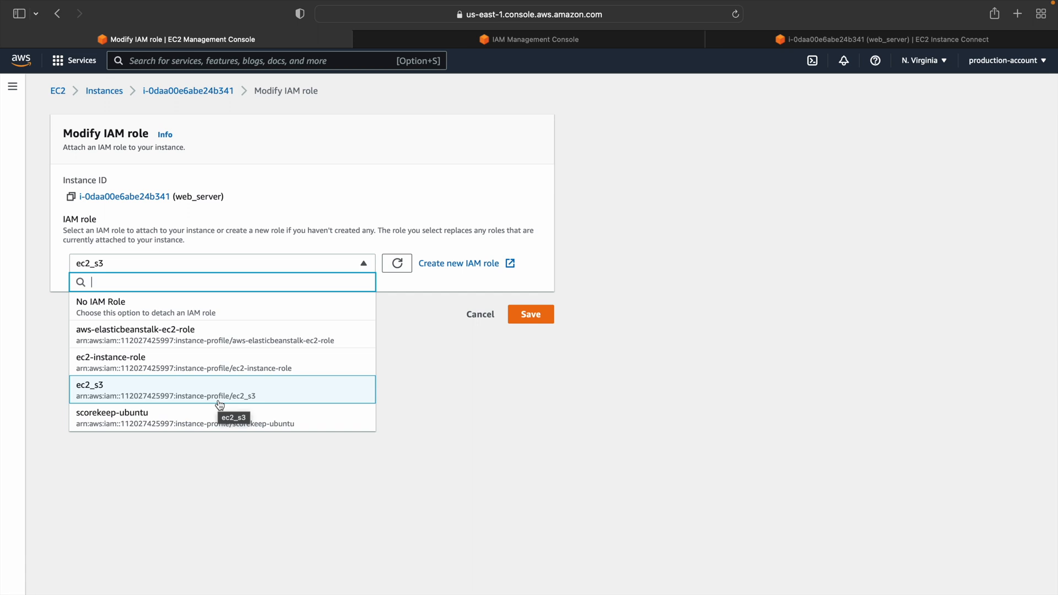
left_click(244, 403)
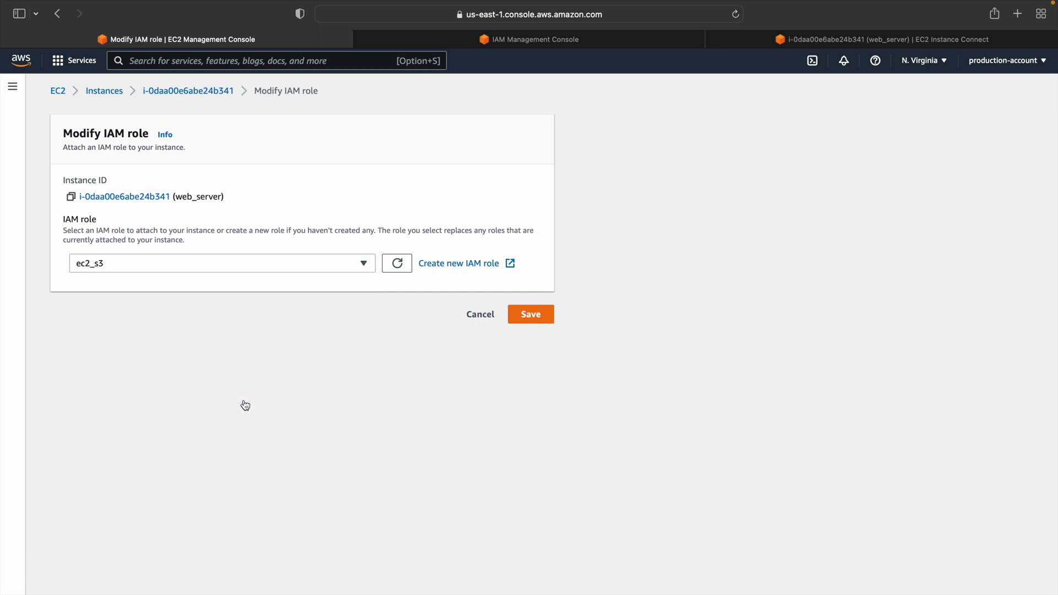
left_click(552, 315)
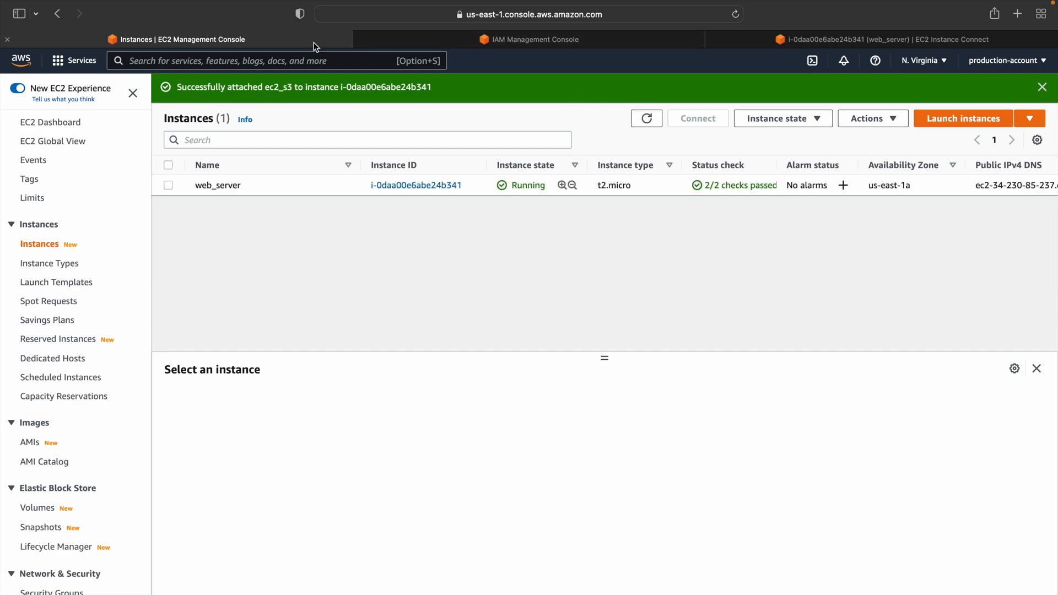
left_click(853, 40)
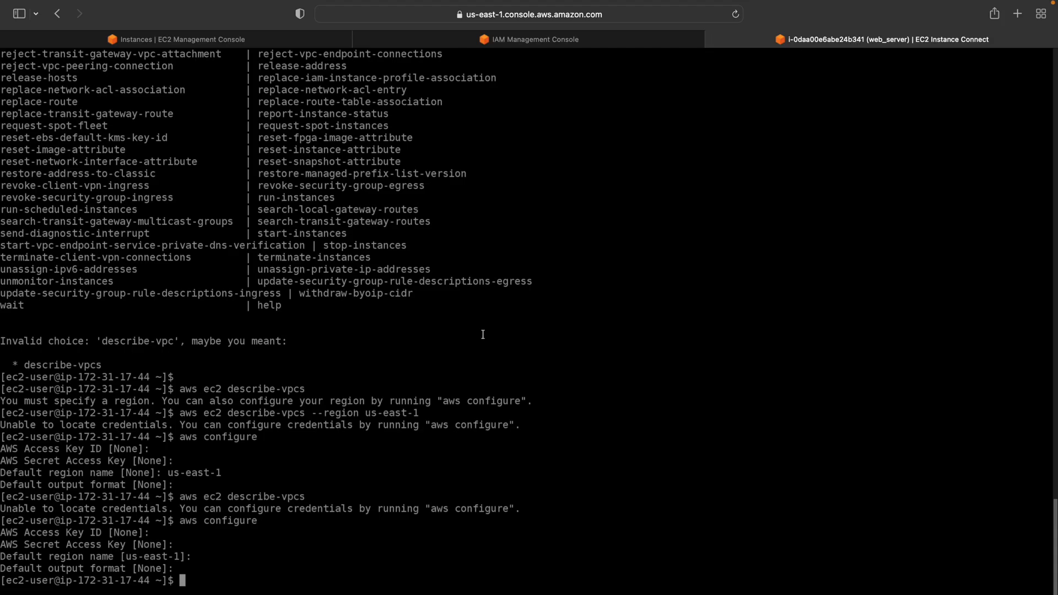
Step: Run aws ec2 describe-vpcs again on web_server with the attached role
key("Up")
key("Up")
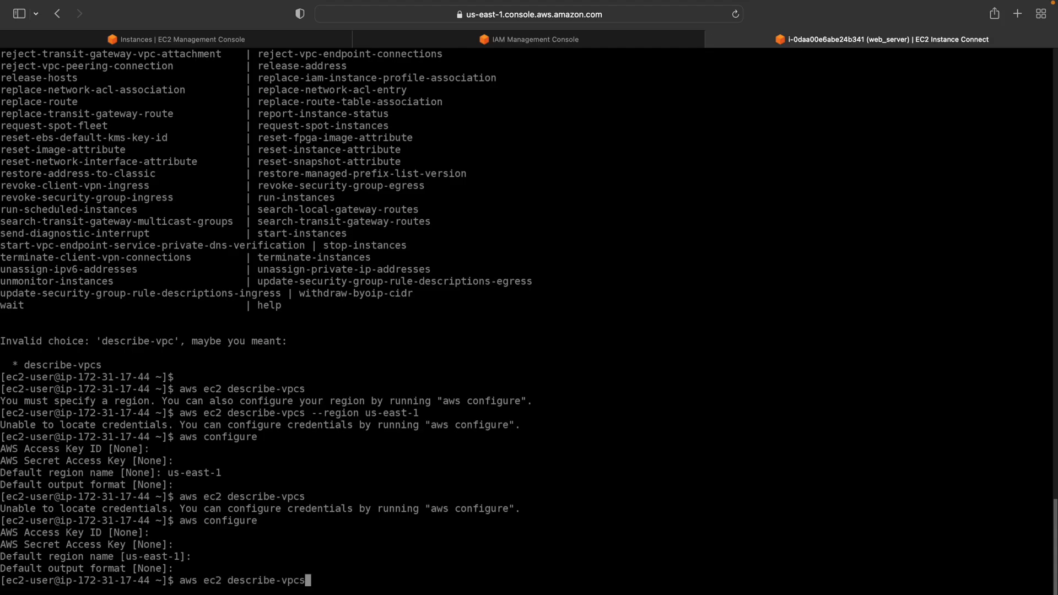
key("Return")
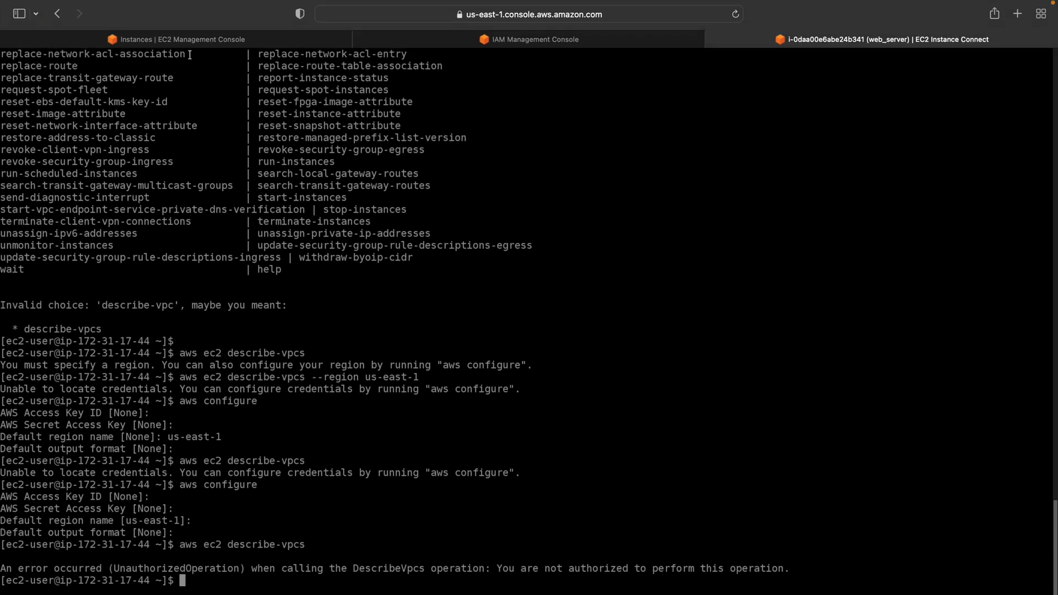
Step: Search the IAM roles for ec2, open the ec2_s3 role and open its form for attaching policies
left_click(536, 41)
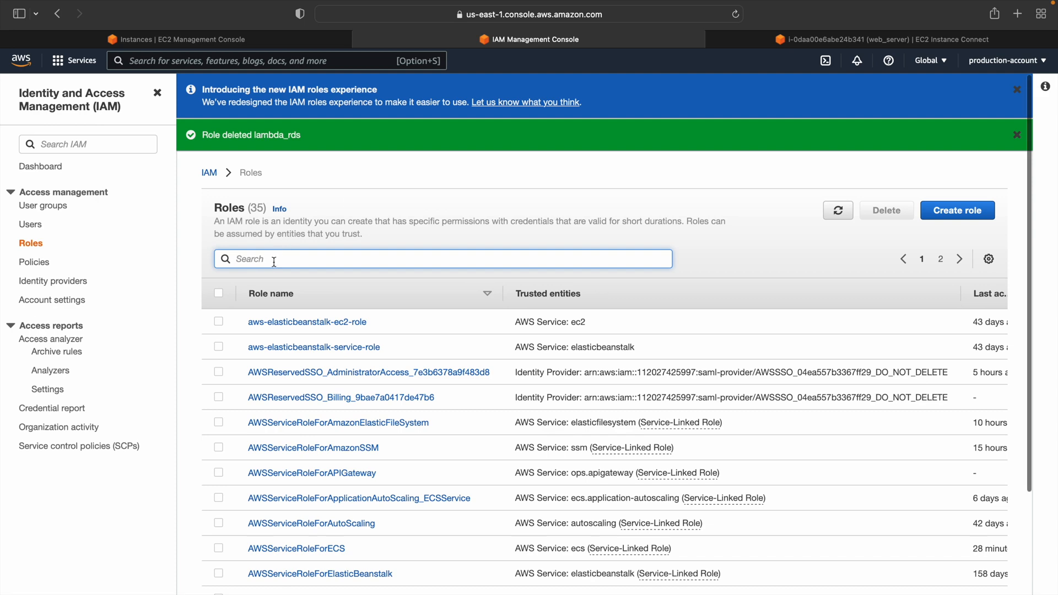
type("ec2")
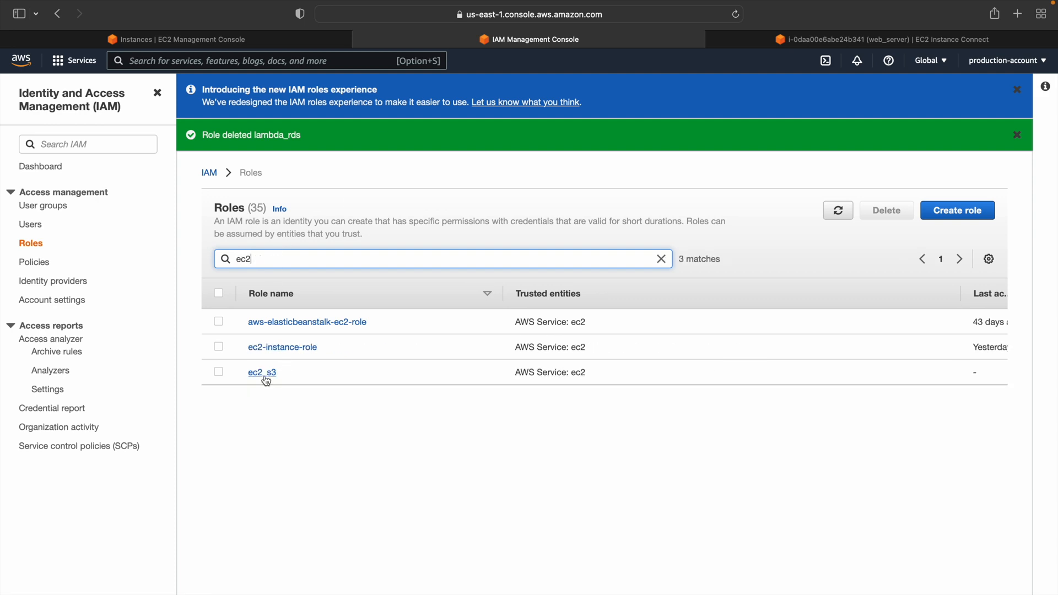
left_click(264, 373)
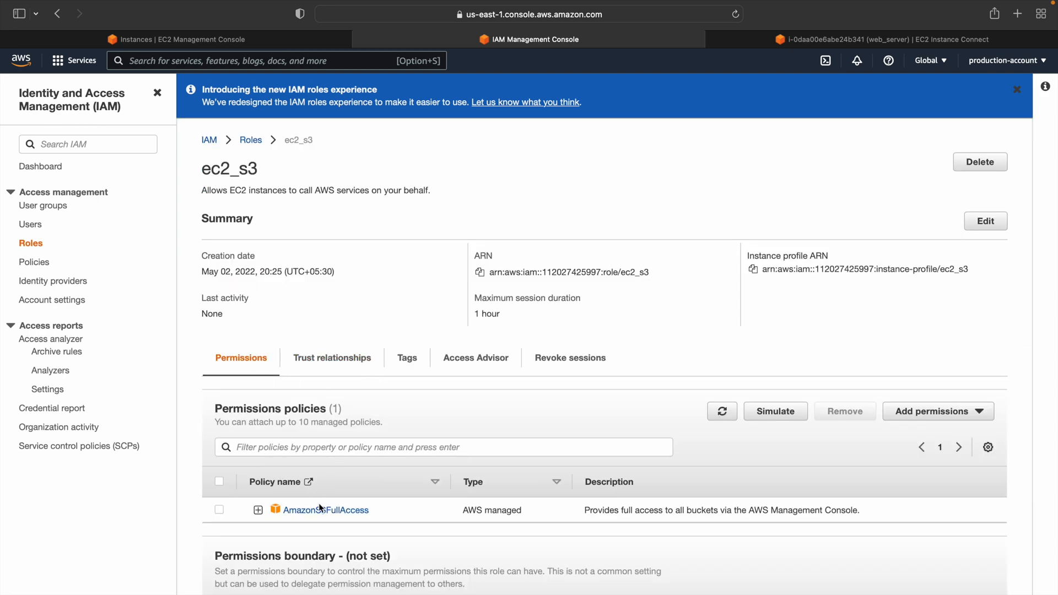
left_click(915, 412)
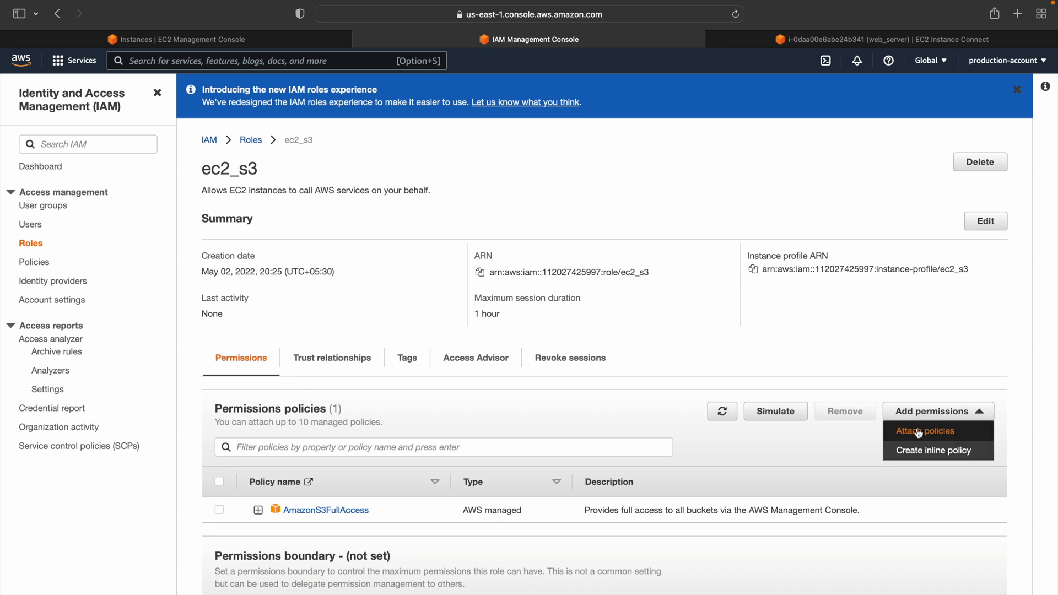
left_click(918, 433)
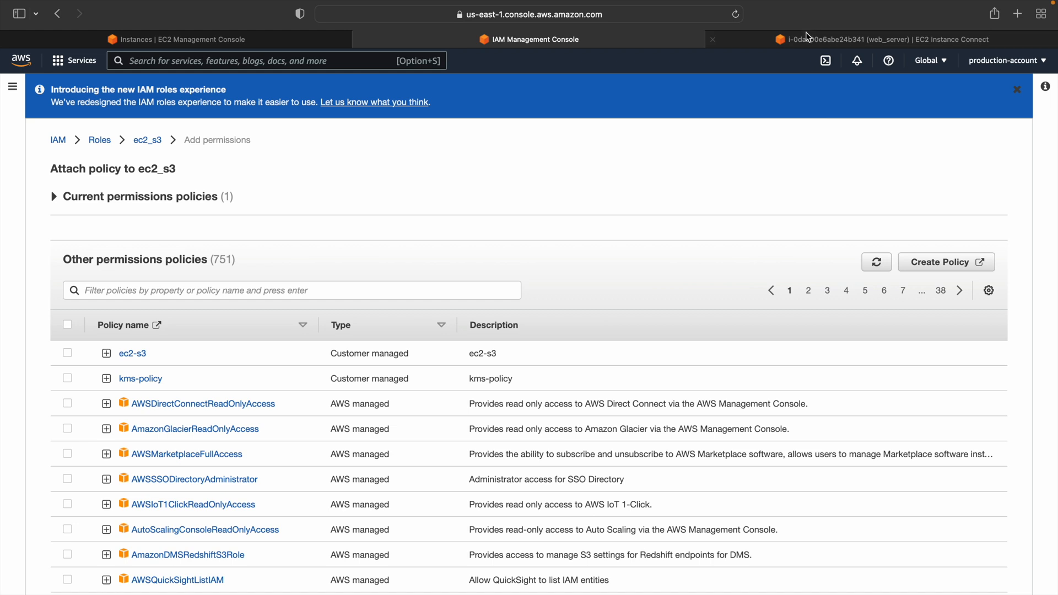
Step: Filter the policies by vpc and attach AmazonVPCFullAccess to the ec2_s3 role
left_click(156, 293)
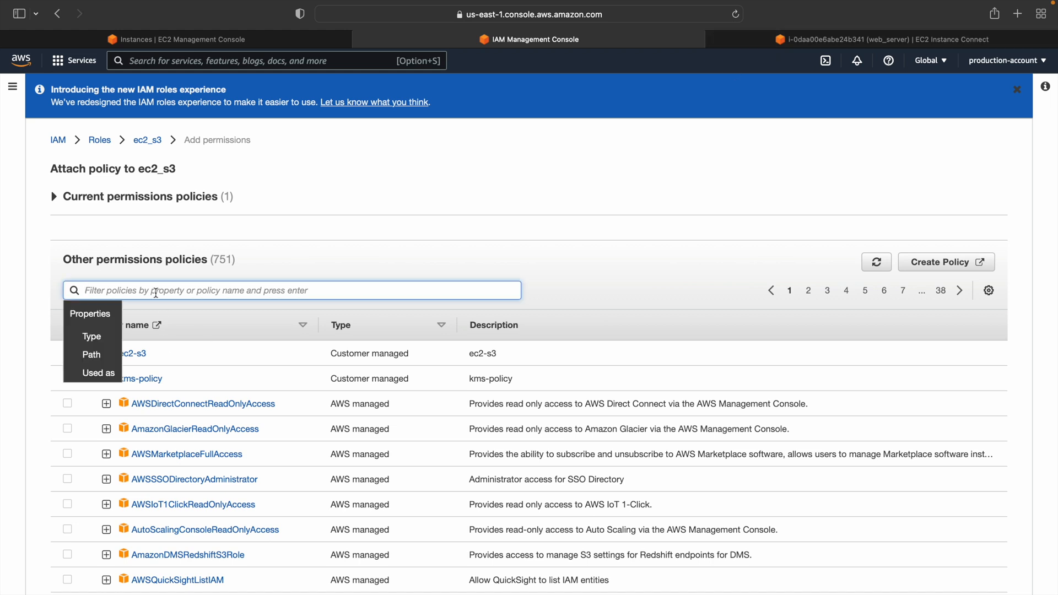
type("vpc")
key("Return")
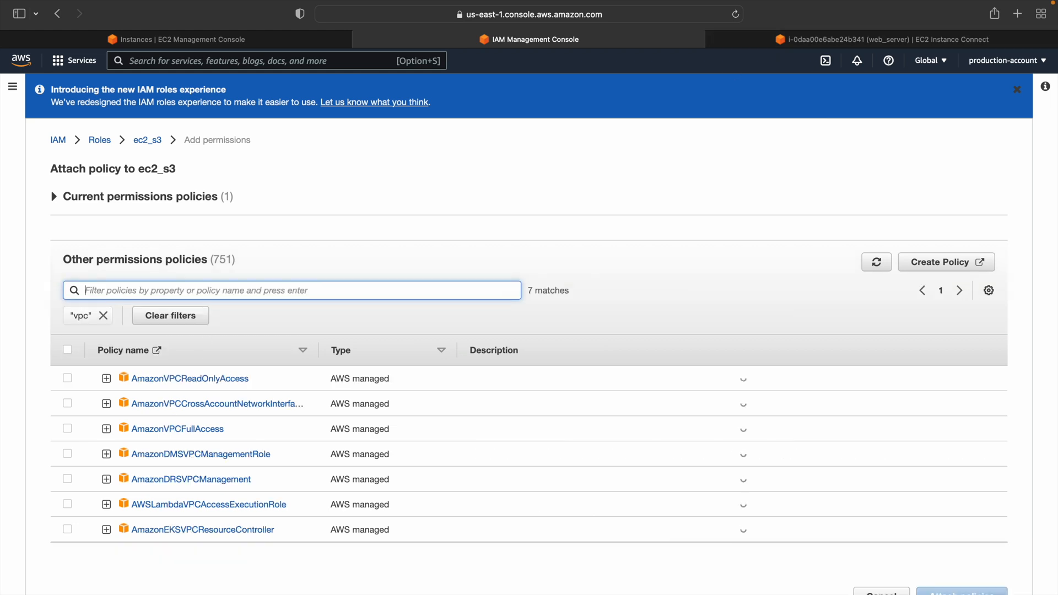
left_click(68, 428)
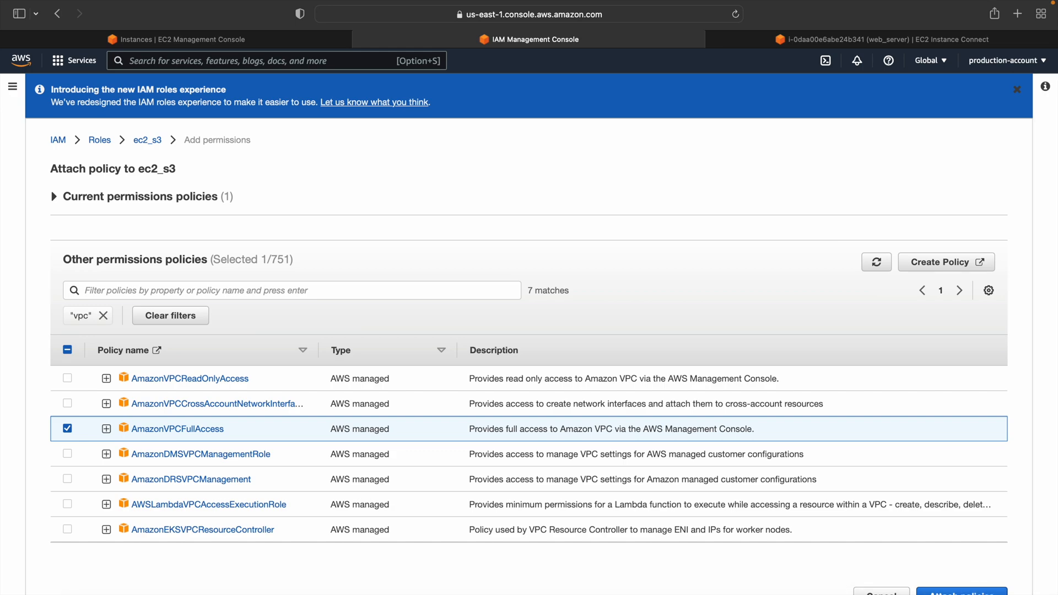
left_click(961, 591)
Step: Return to the instance's terminal session, run aws ec2 describe-vpcs twice and highlight the JSON output of the second run
left_click(909, 38)
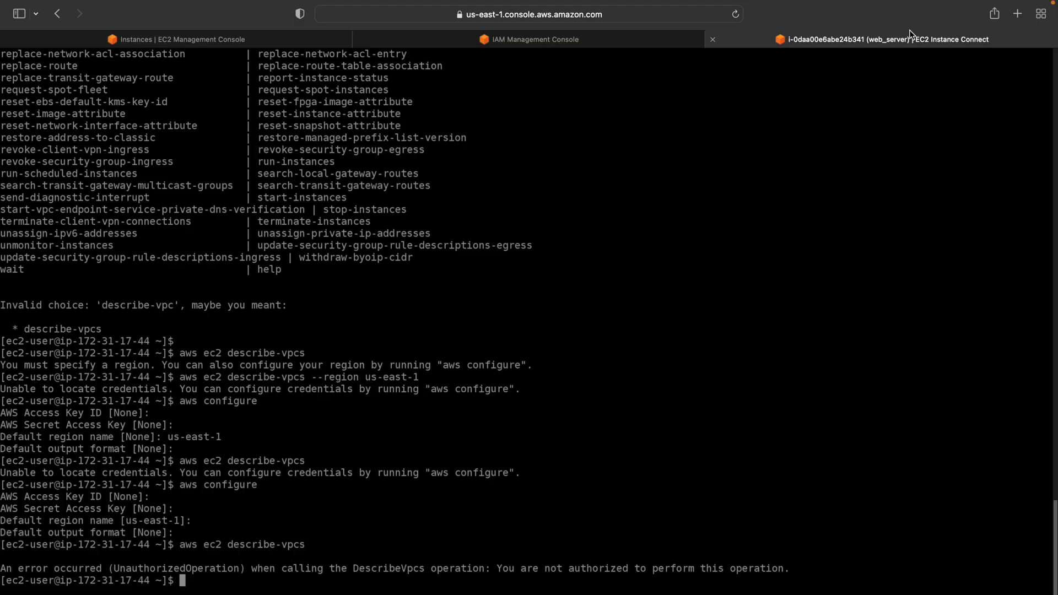
key("Up")
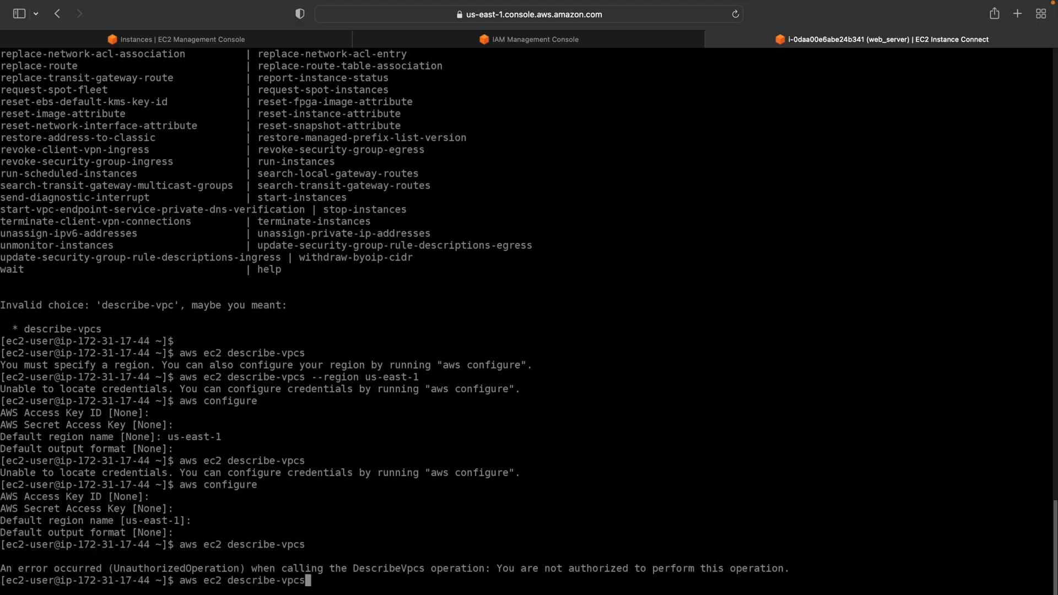
key("Return")
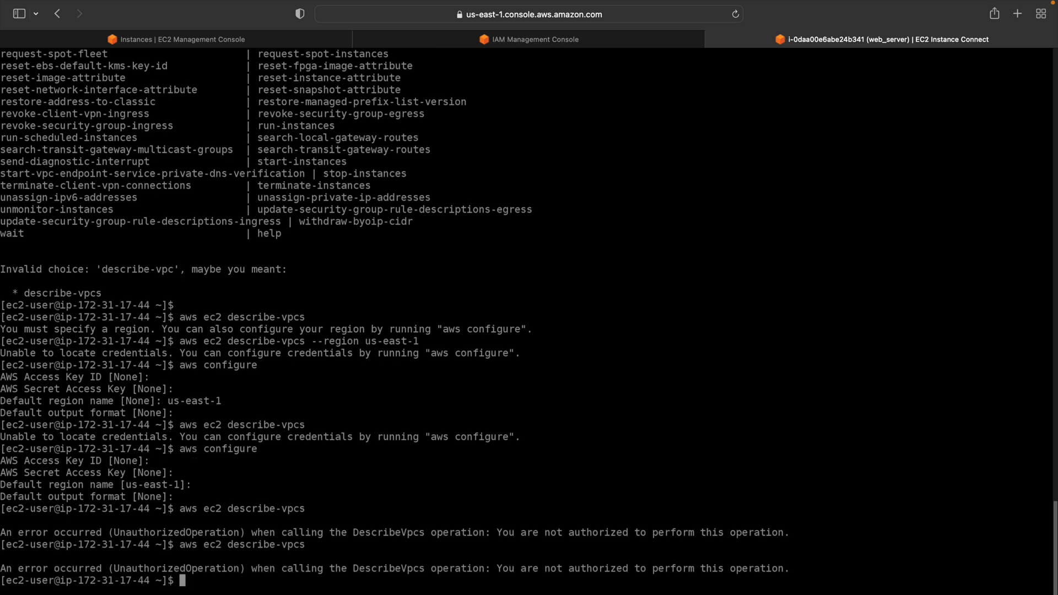
key("Up")
key("Return")
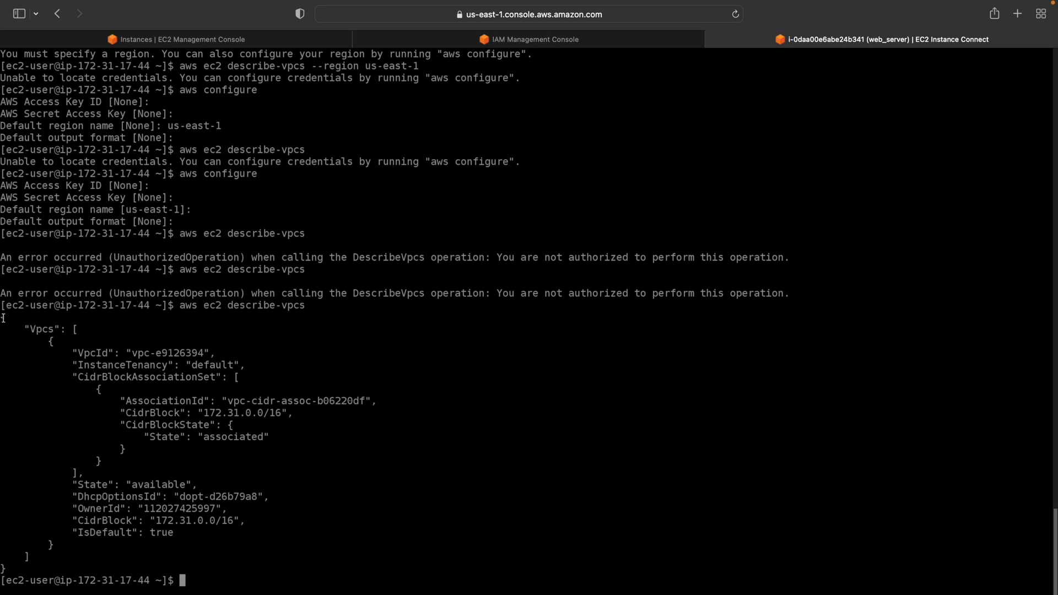
left_click_drag(3, 318, 5, 569)
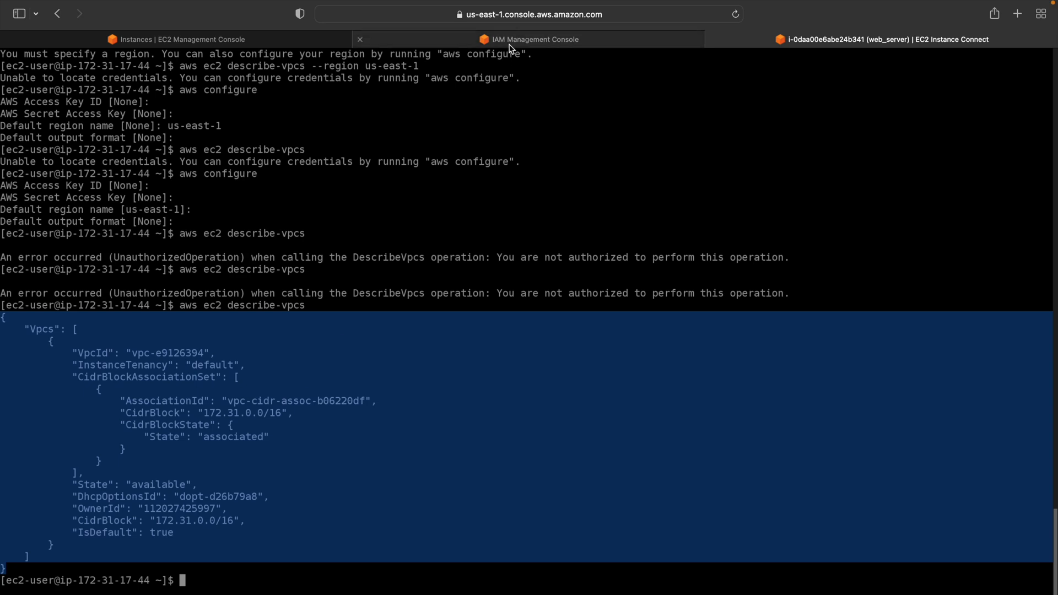
Step: Close the instance's terminal session, terminate the web_server instance in the EC2 console and refresh the instance list
left_click(712, 39)
left_click(325, 38)
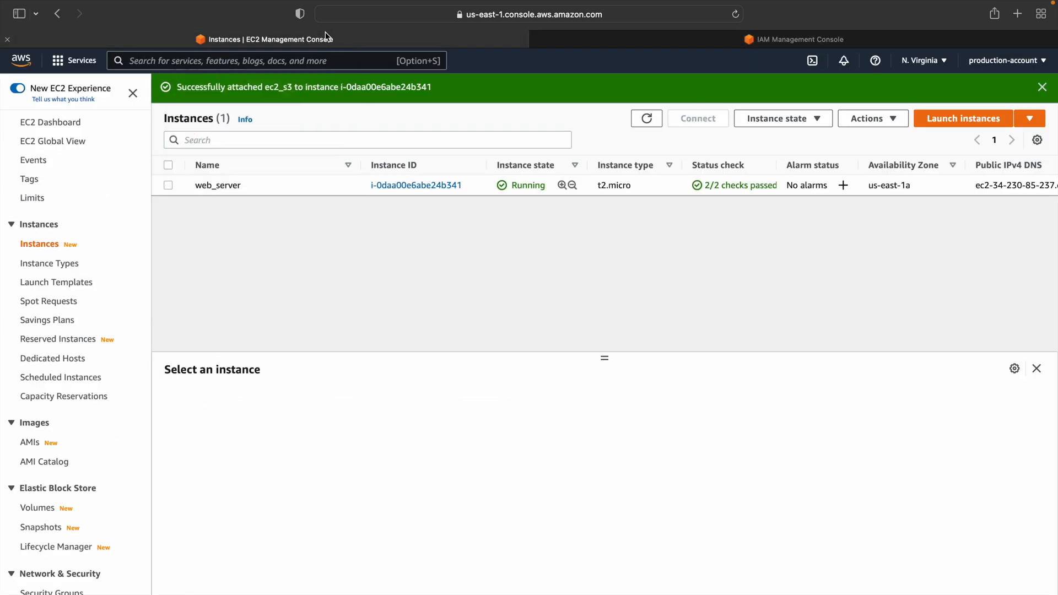
left_click(277, 186)
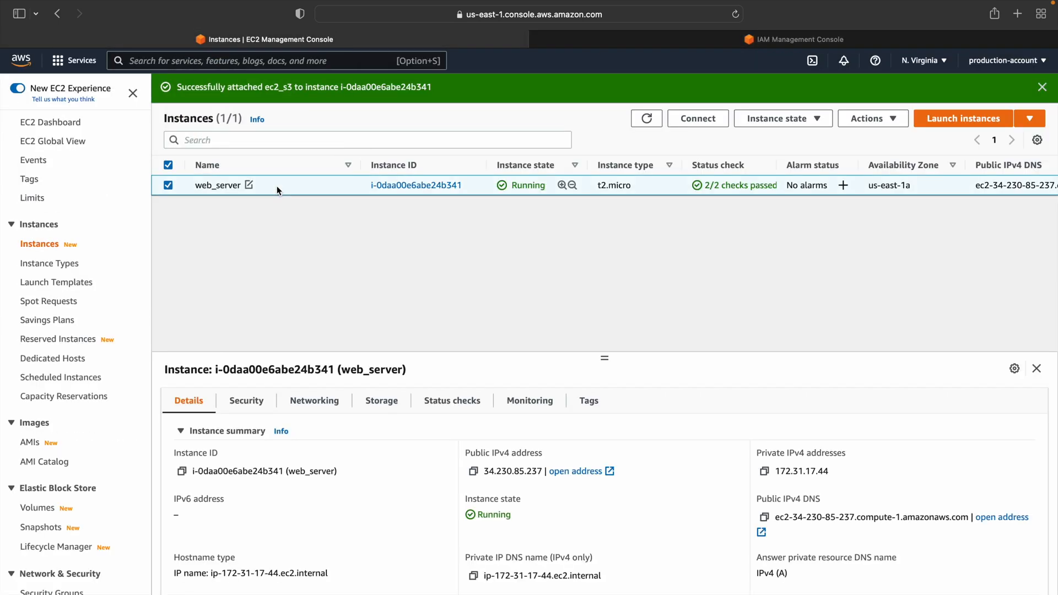
left_click(779, 119)
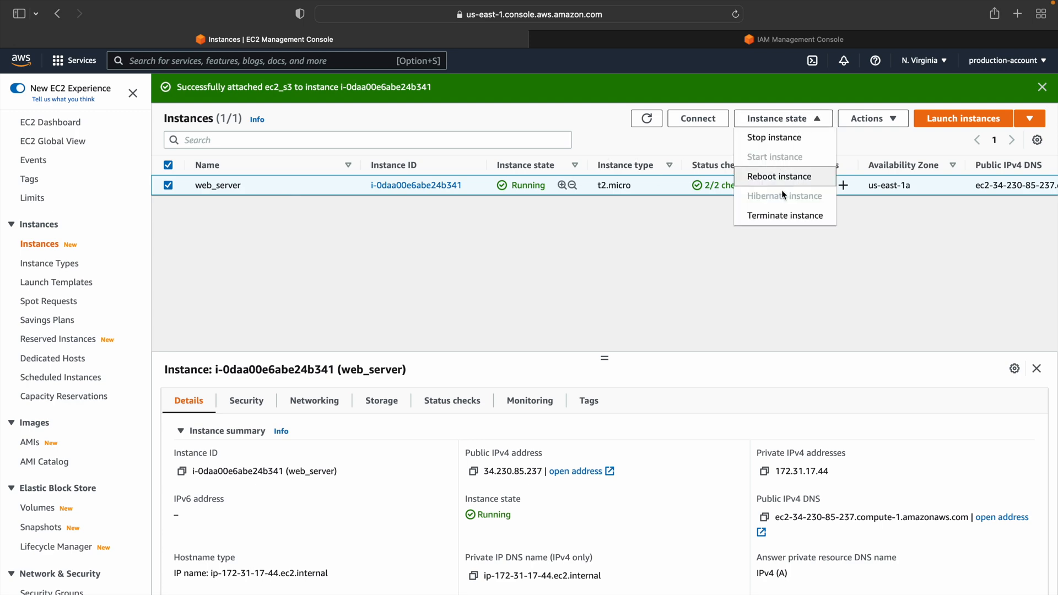
left_click(784, 215)
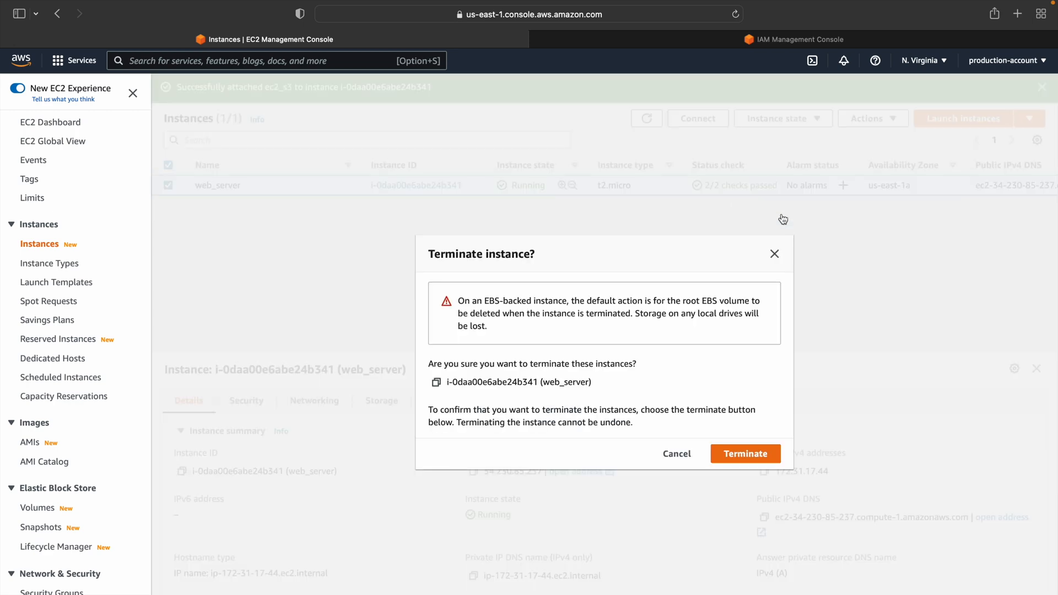
left_click(754, 454)
left_click(645, 151)
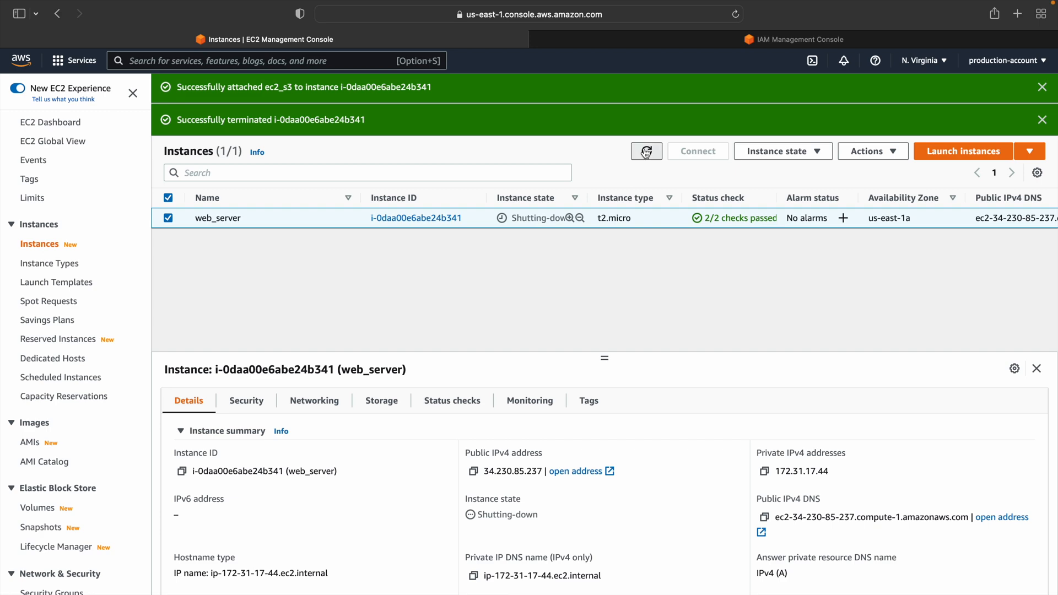
Step: Delete the ec2_s3 role in the IAM console, confirming with the role name ec2_s3
left_click(690, 42)
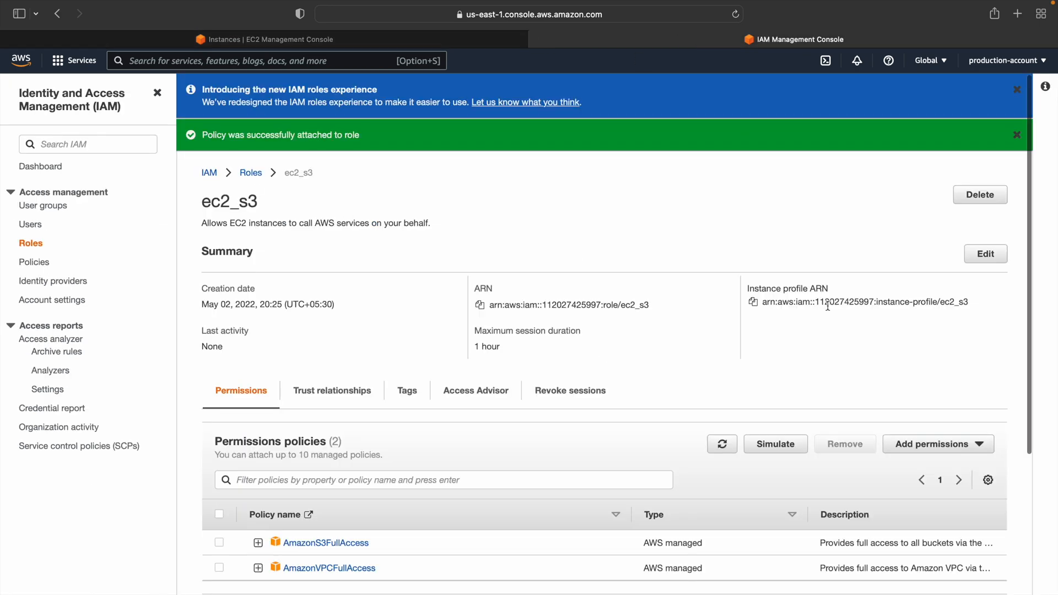
left_click(984, 196)
type("ec")
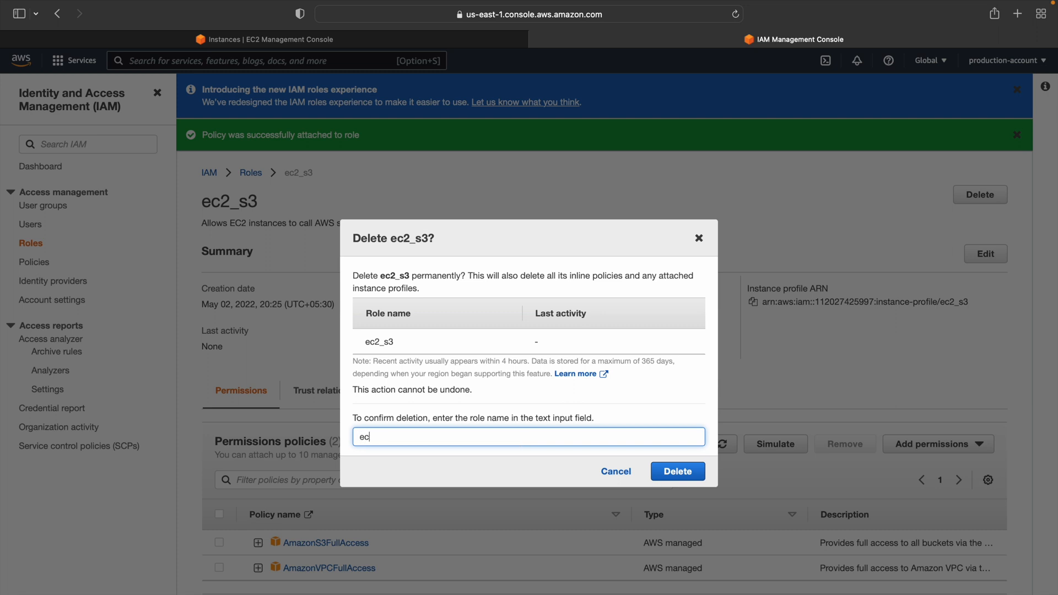
type("2_s3")
left_click(695, 477)
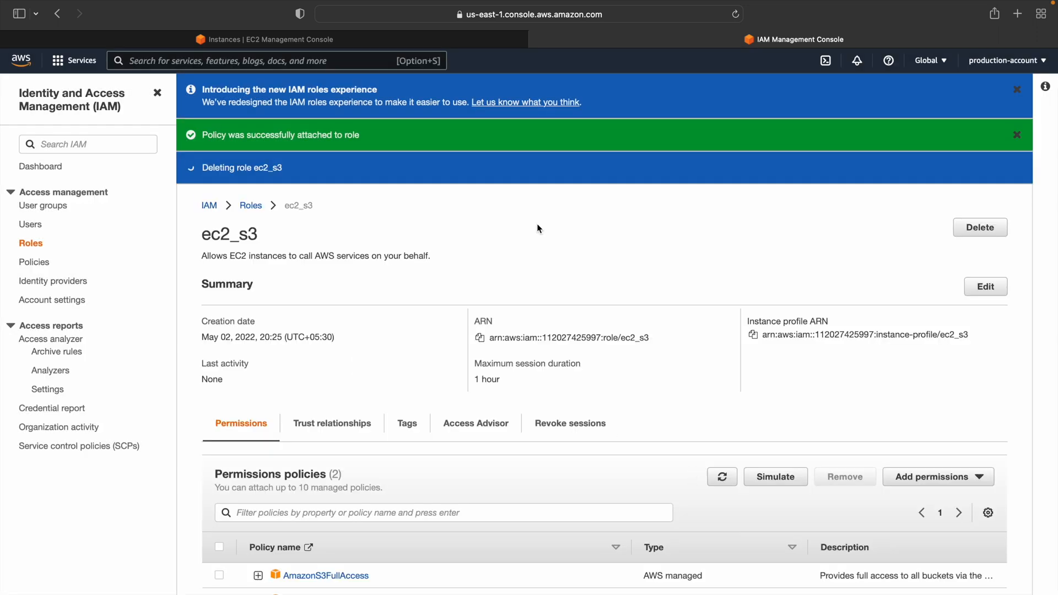